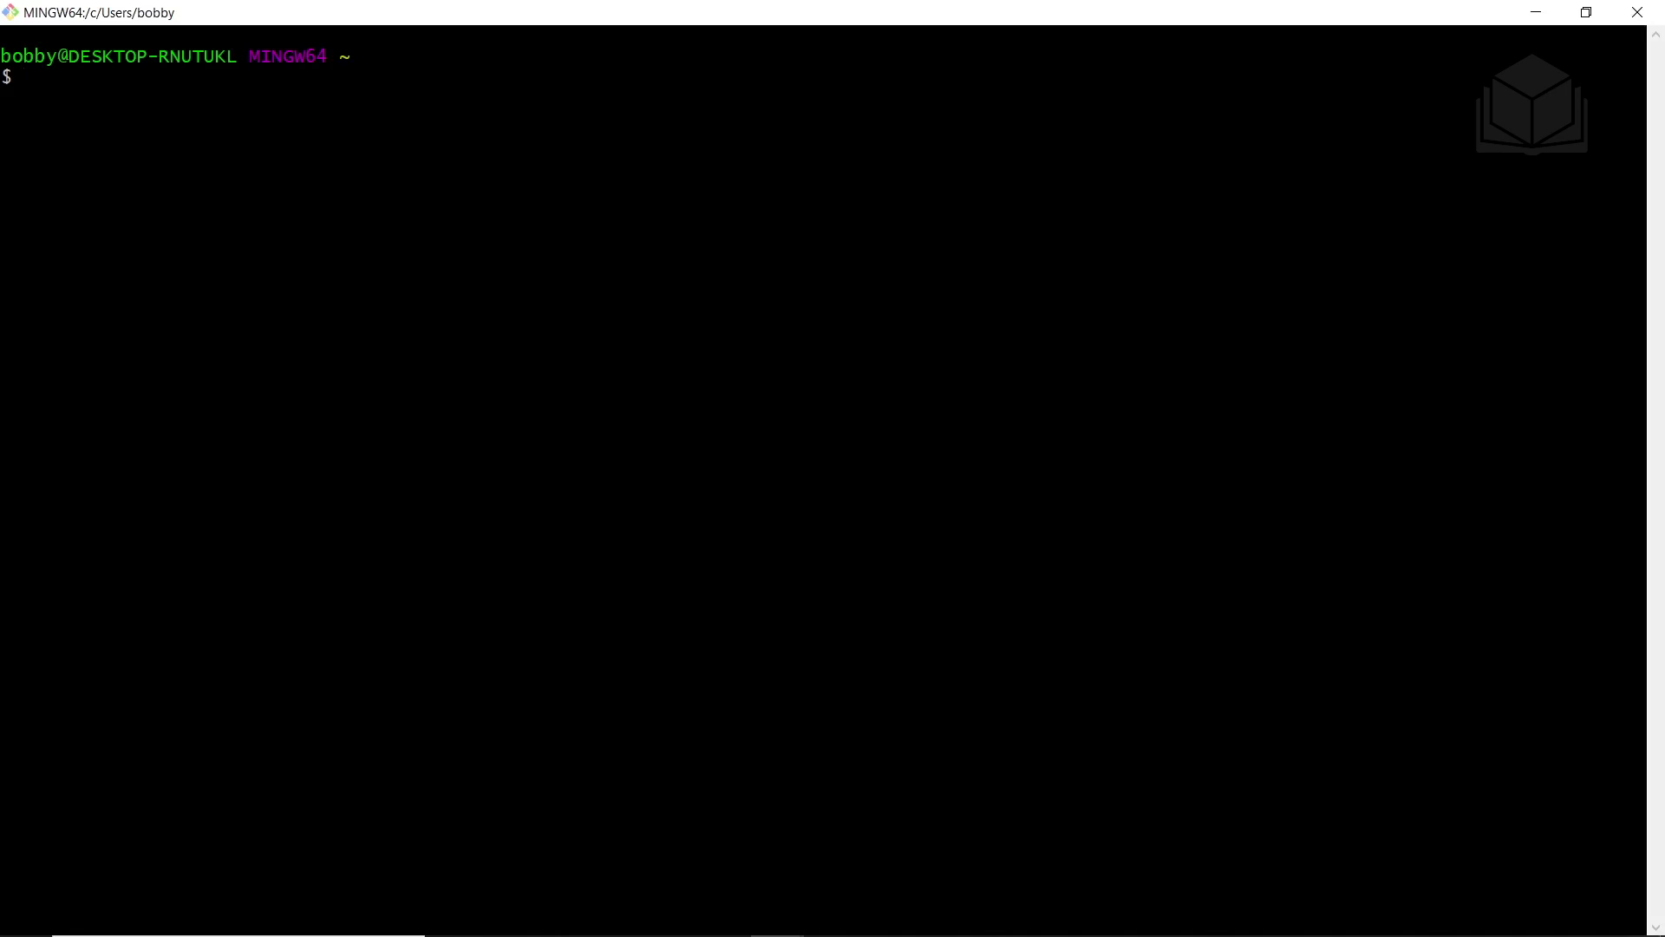
type("cd ../")
type("../liferay/")
In the liferay folder, run yo liferay-theme:layout for 'Hotel Front Page', id hotel-front-page, Liferay 7.3
key("Return")
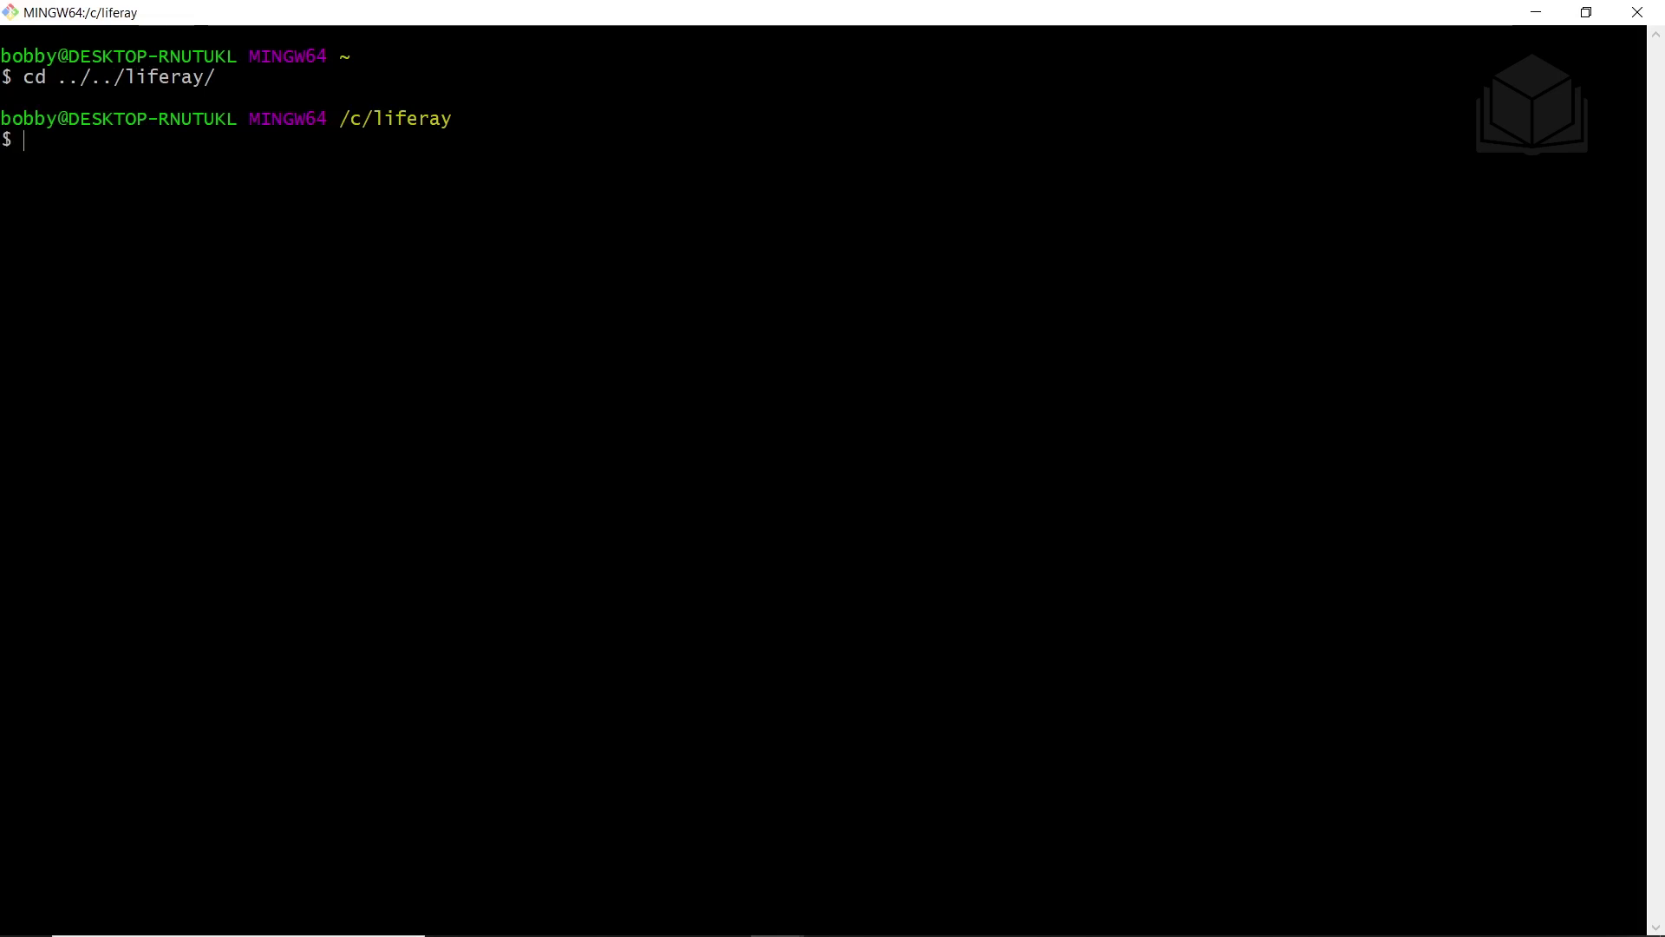
type("yo li")
type("feray-theme:layout")
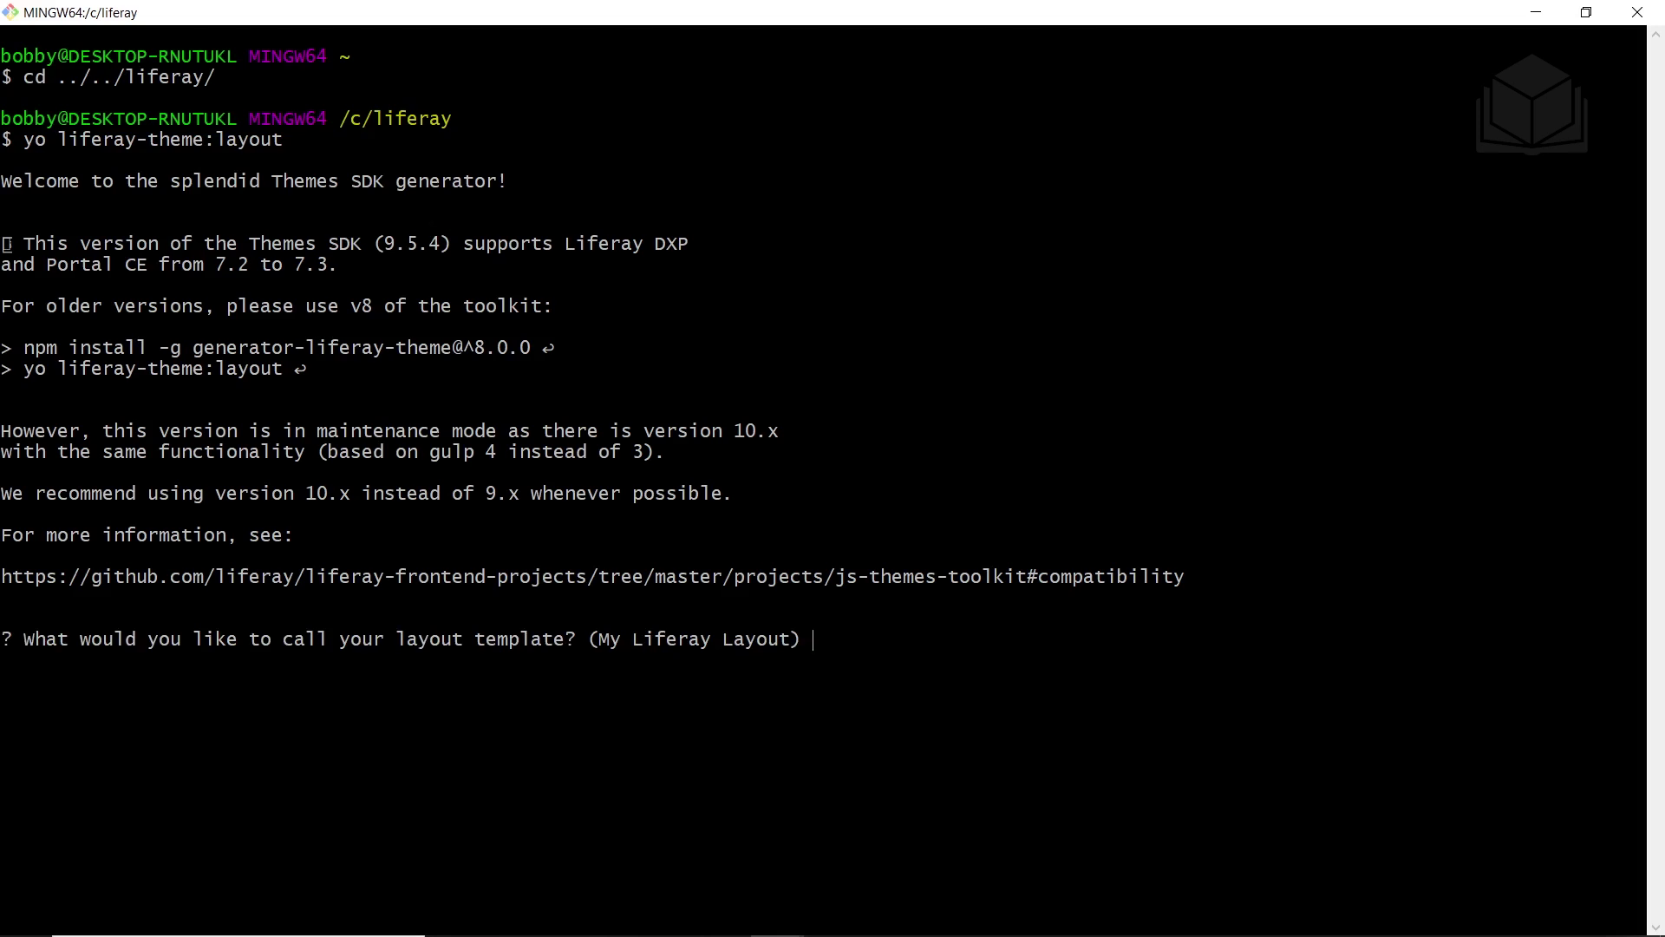
type("Hotel")
type(" Front Page")
key("Return")
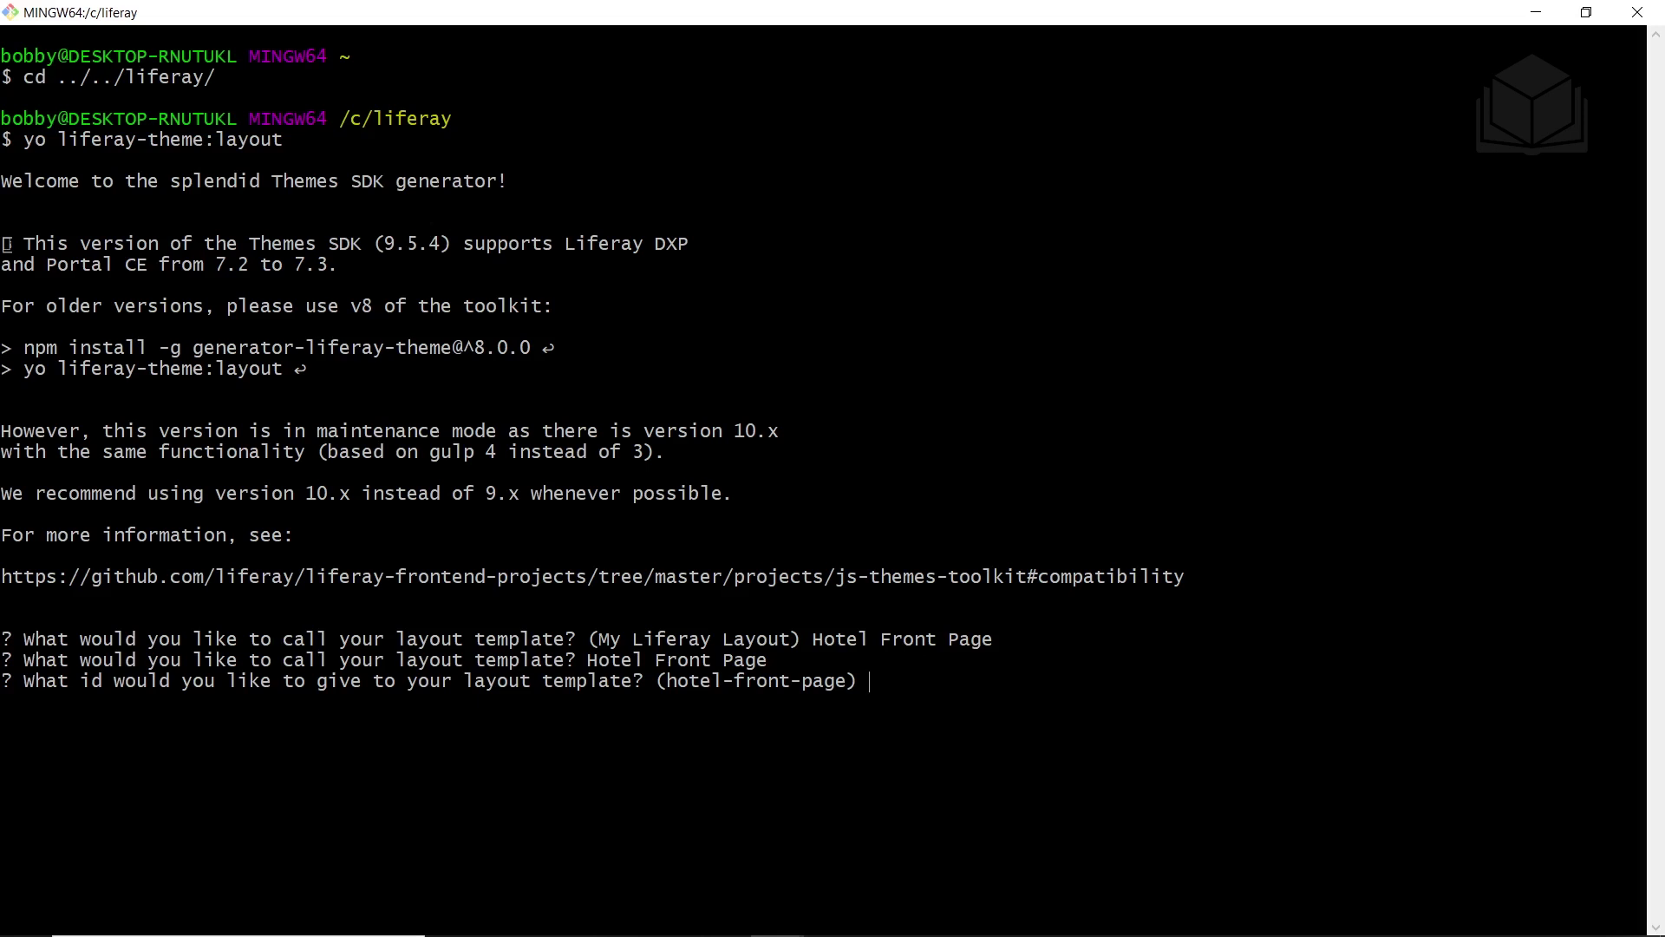
key("Return")
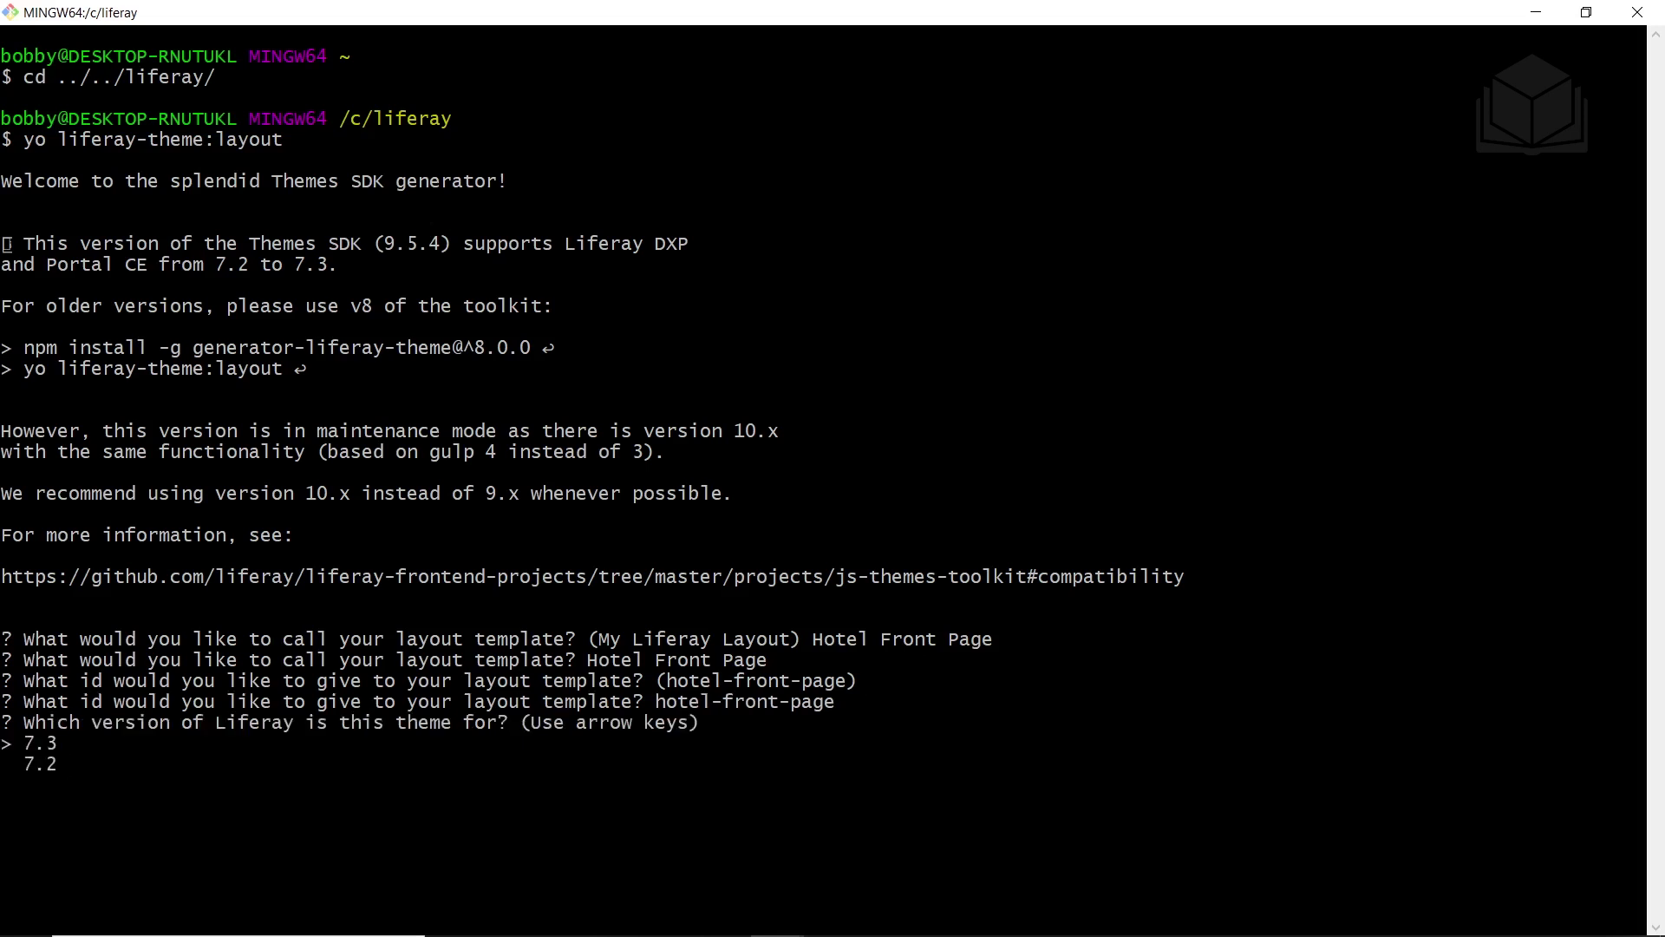
key("Return")
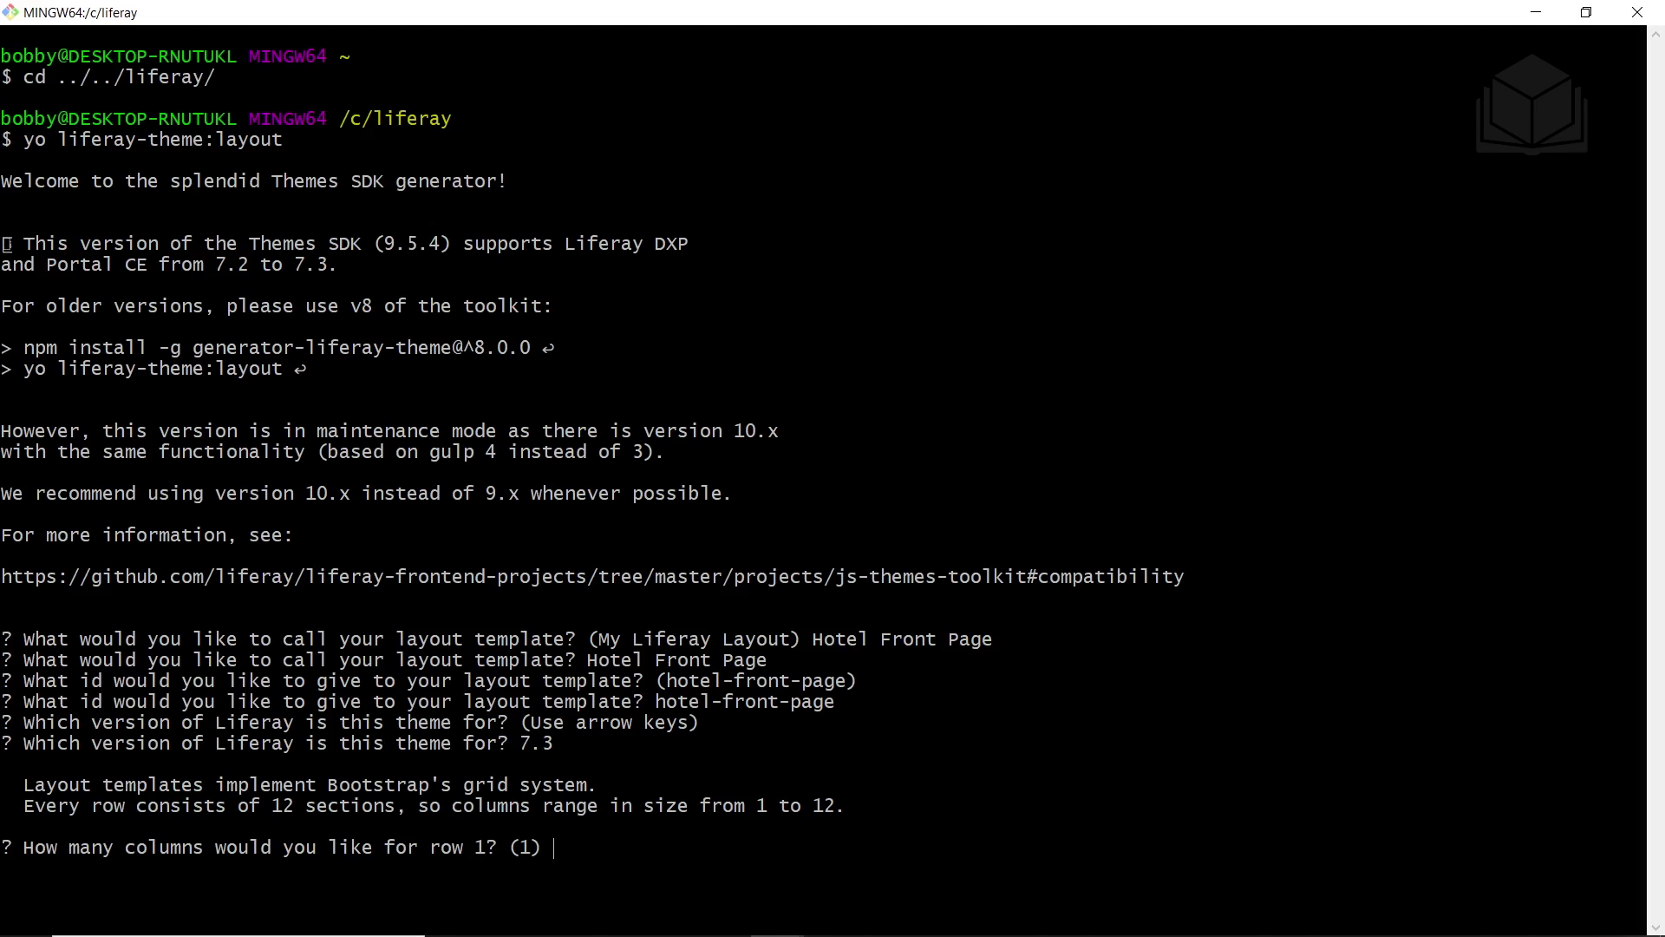
type("1")
Make row 1 a single 12/12 column and row 2 three 4/12 columns
key("Return")
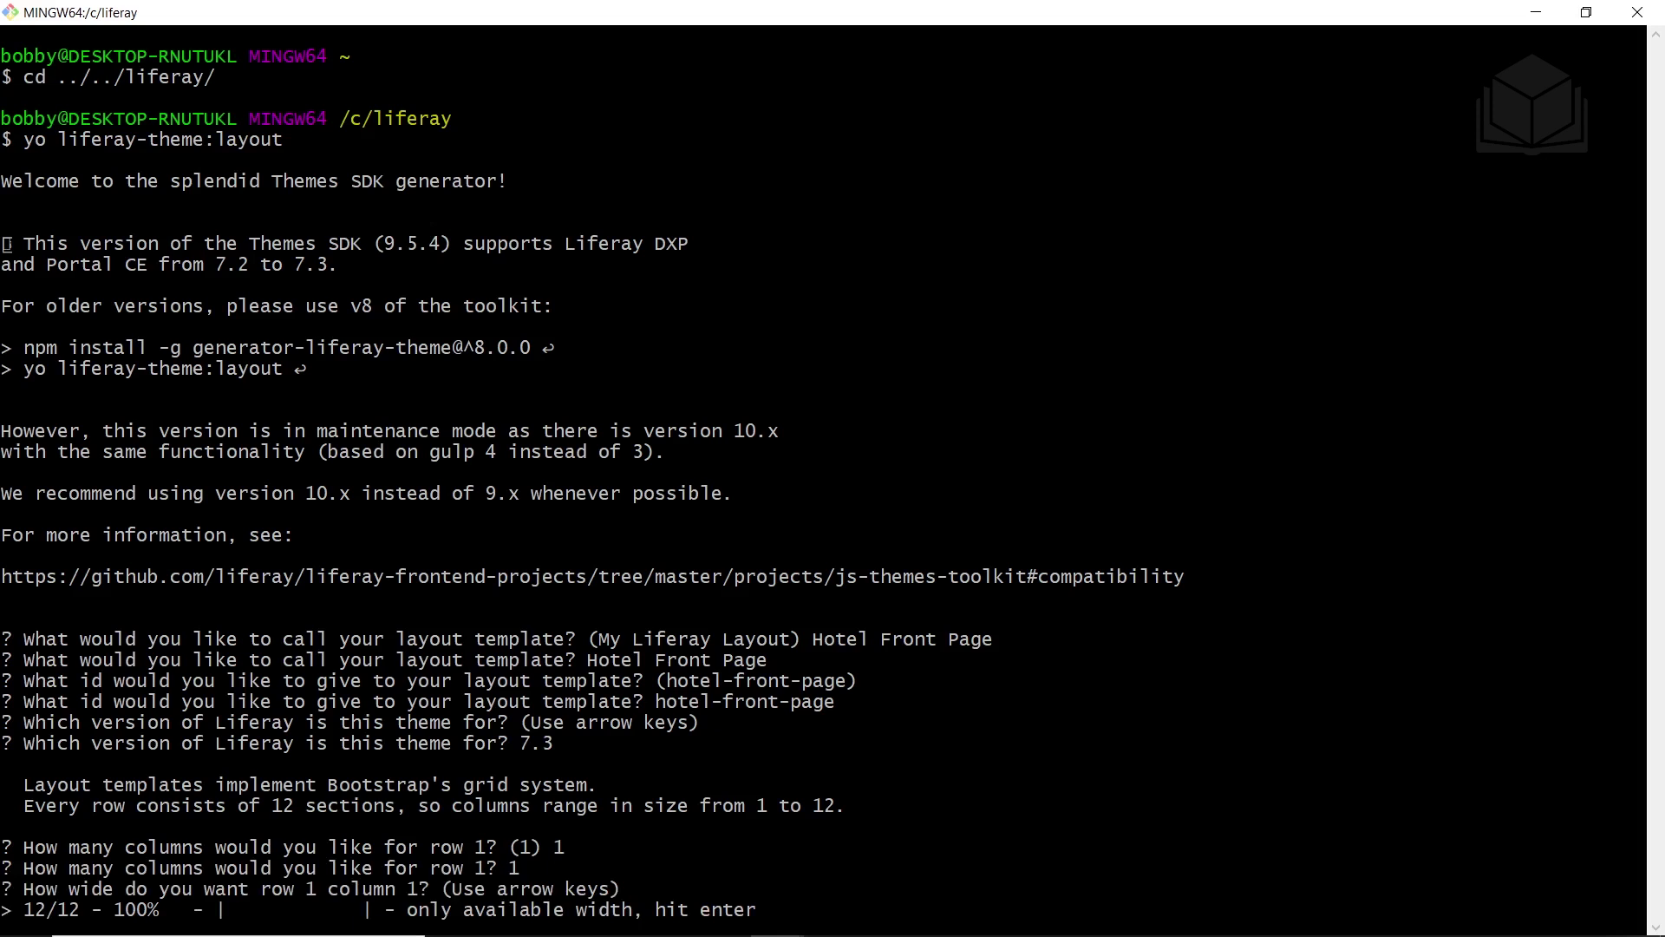
key("Return")
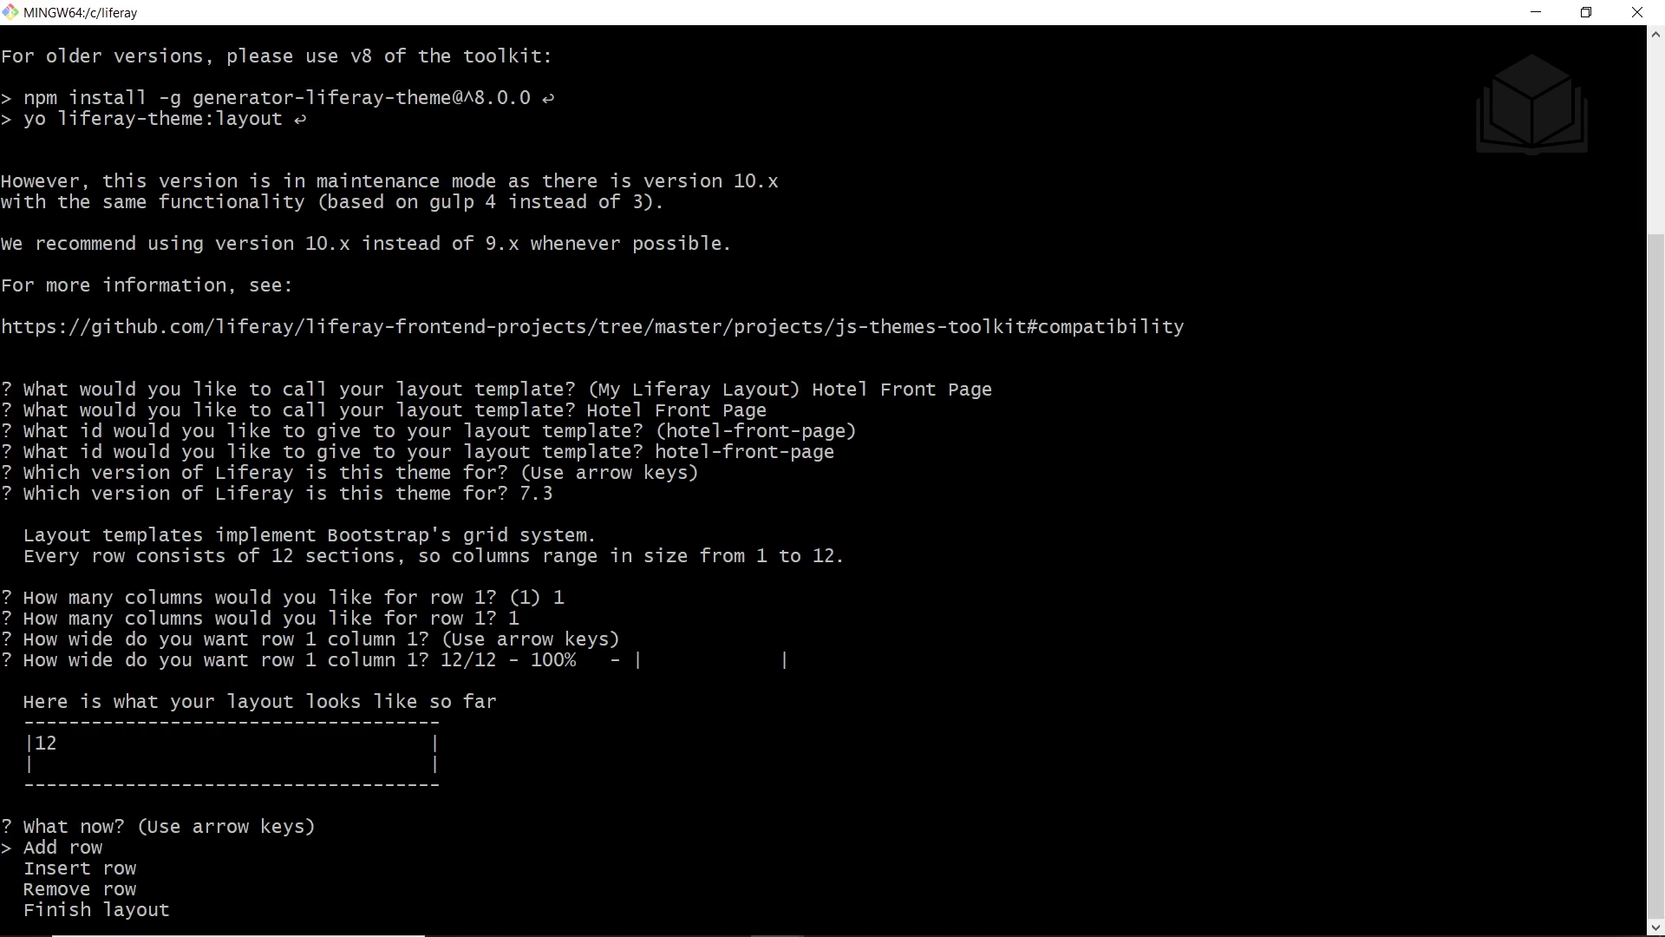
key("Return")
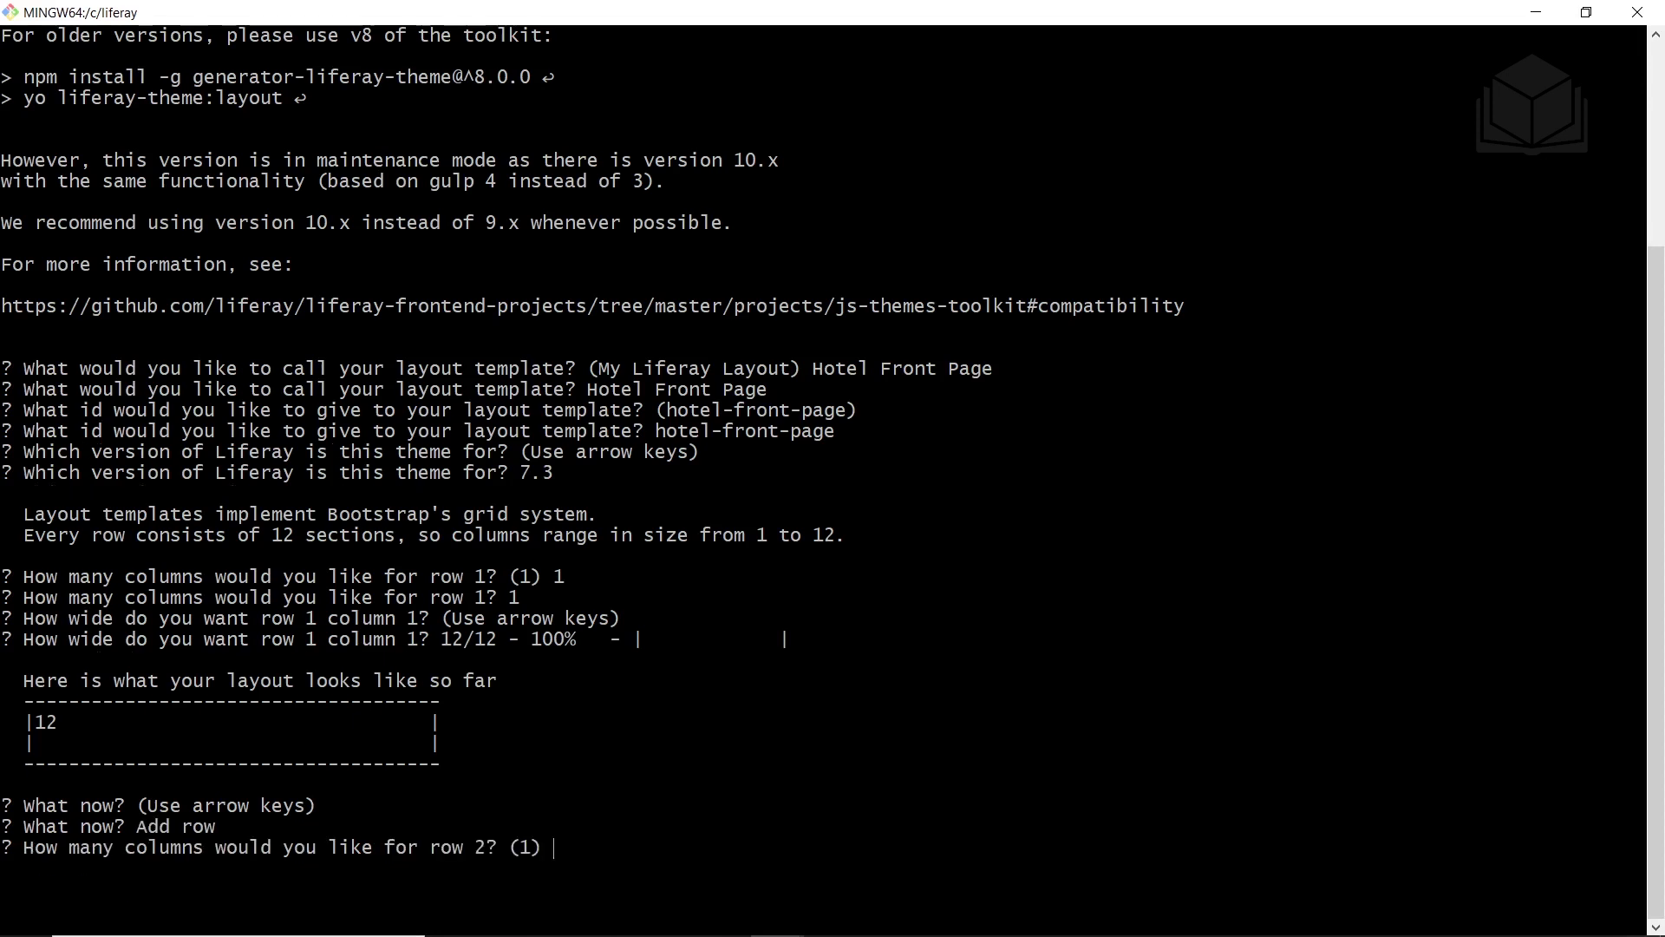
type("3")
key("Return")
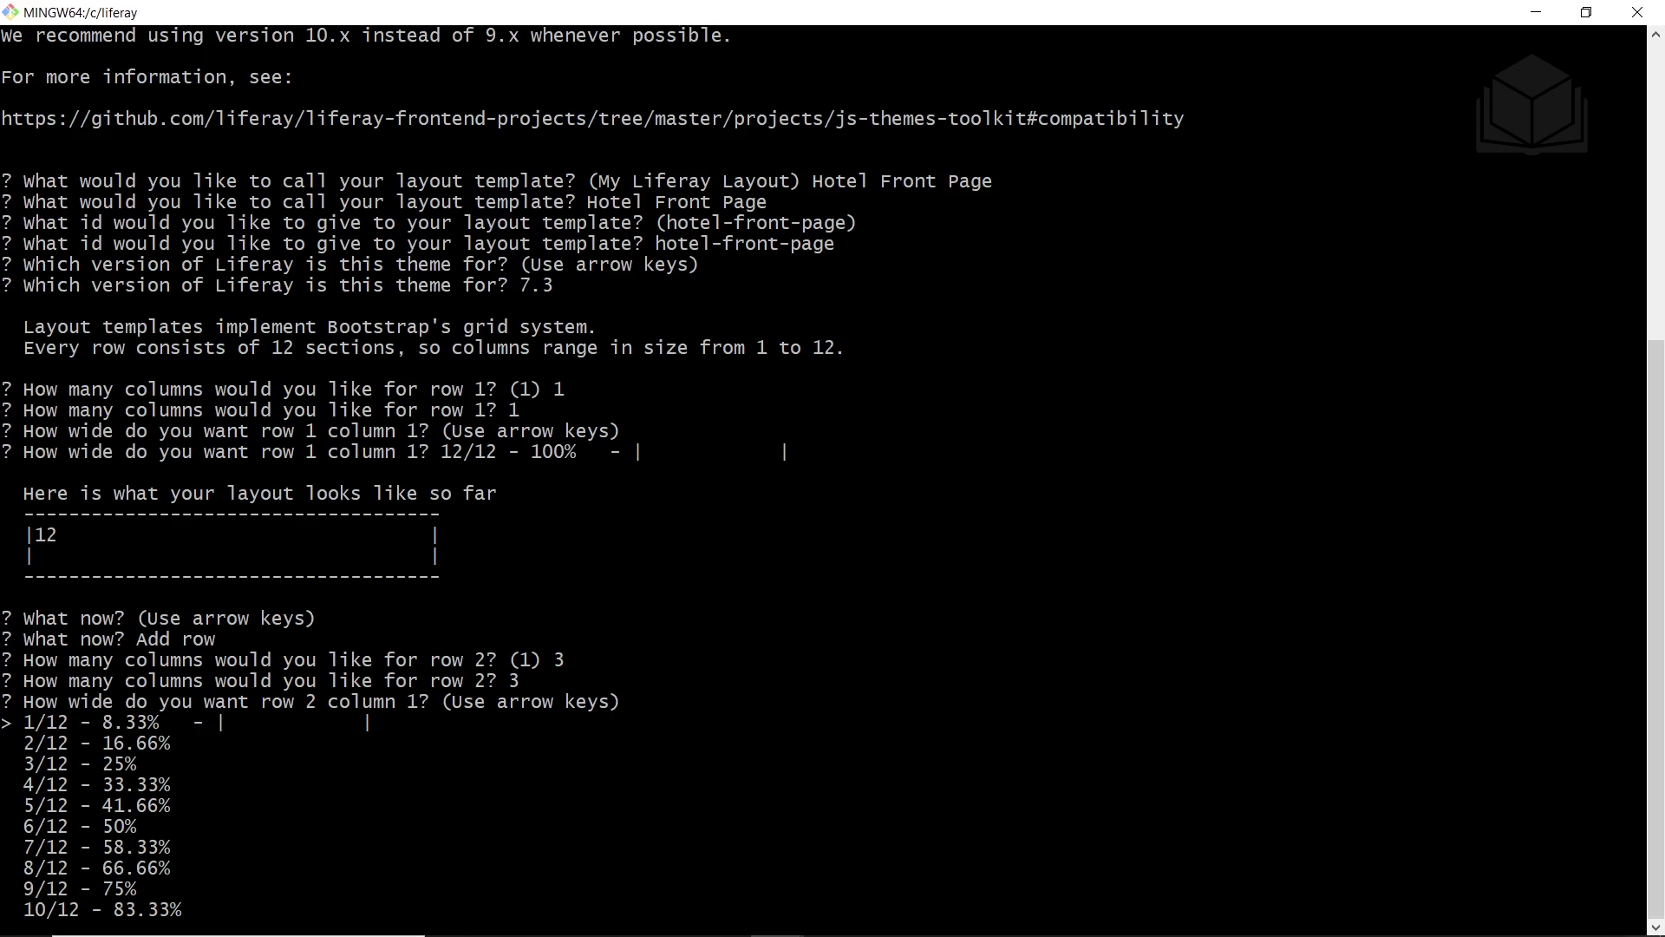
key("Down")
key("Down")
key("Down")
key("Return")
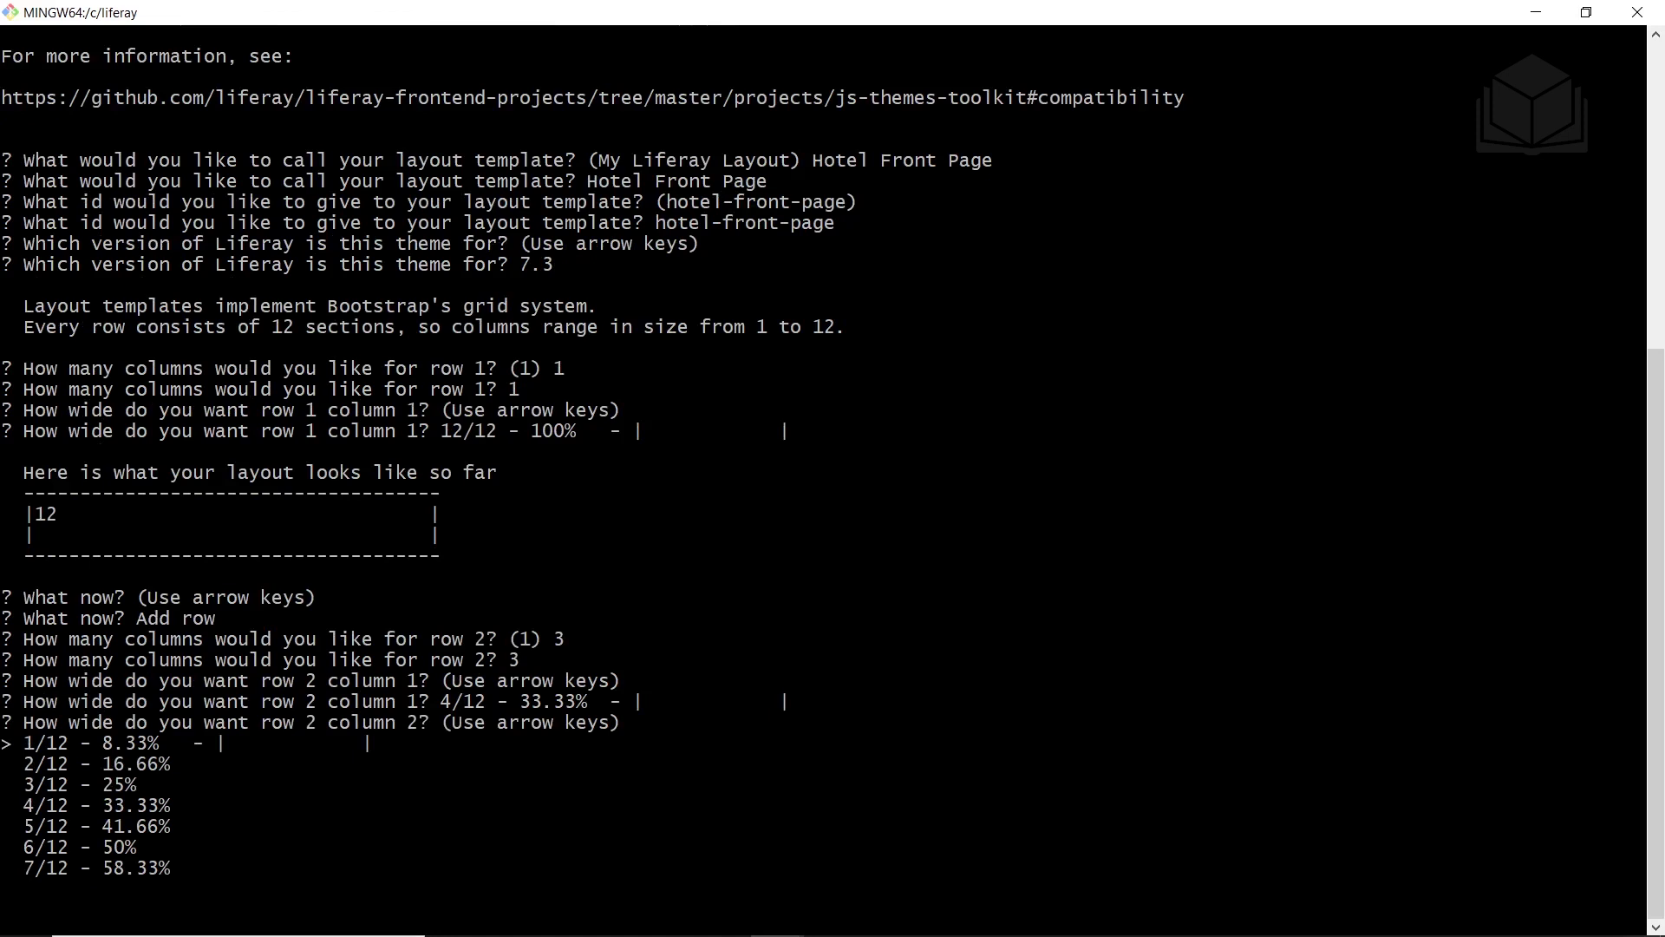
key("Down")
key("Down")
key("Down")
key("Return")
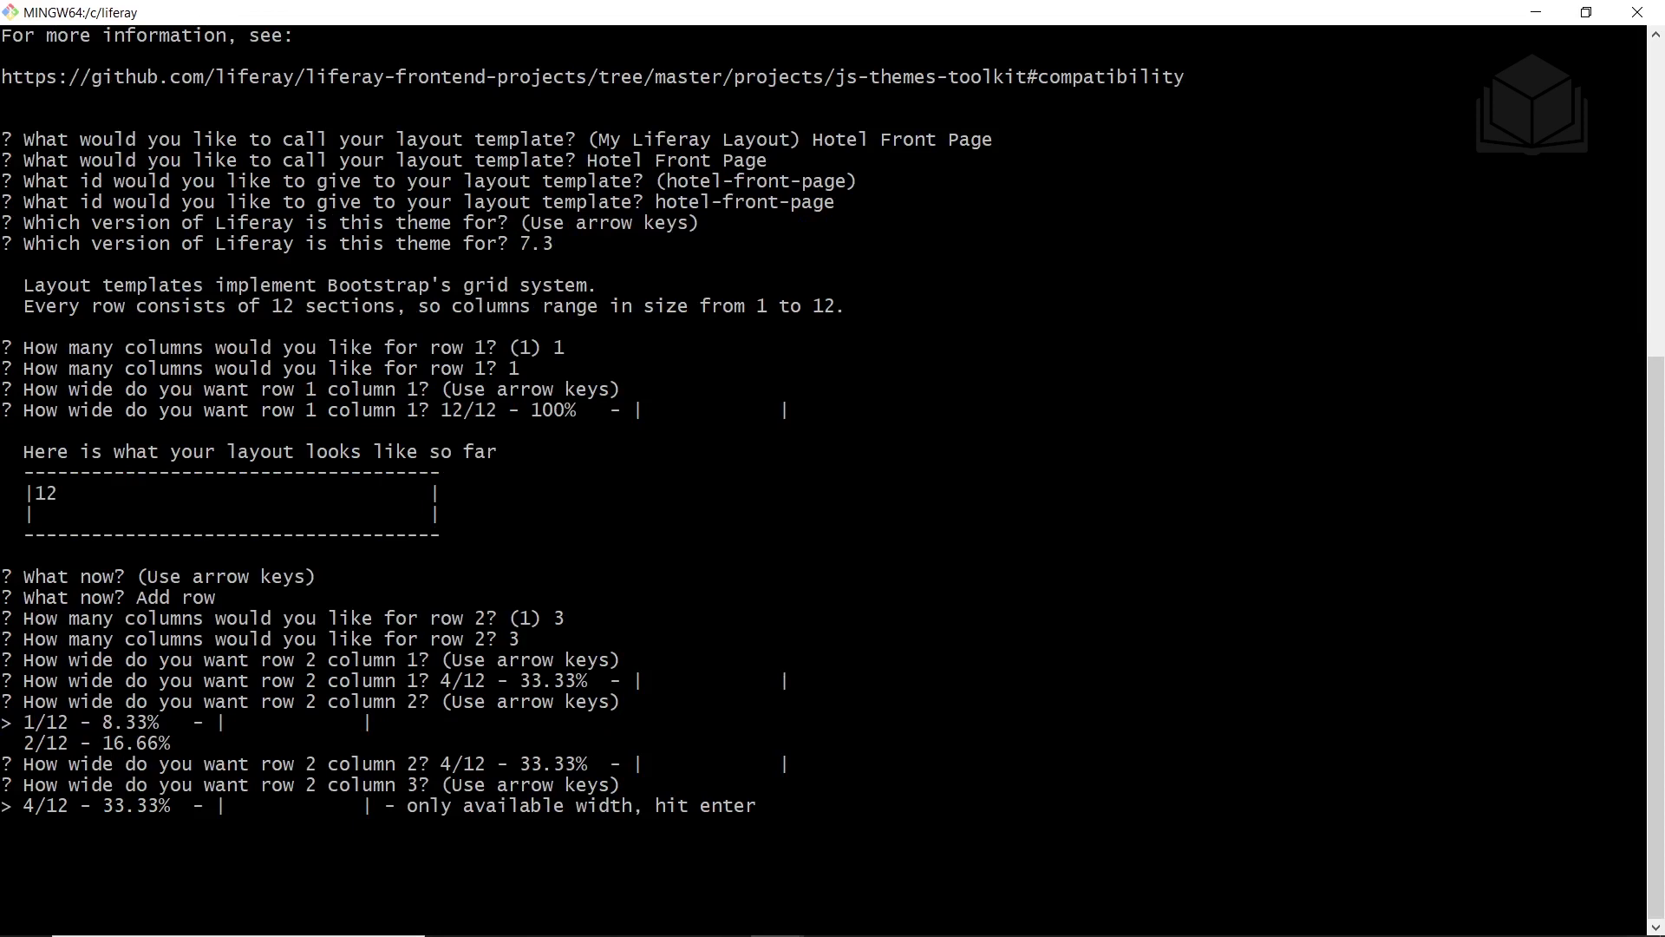
key("Return")
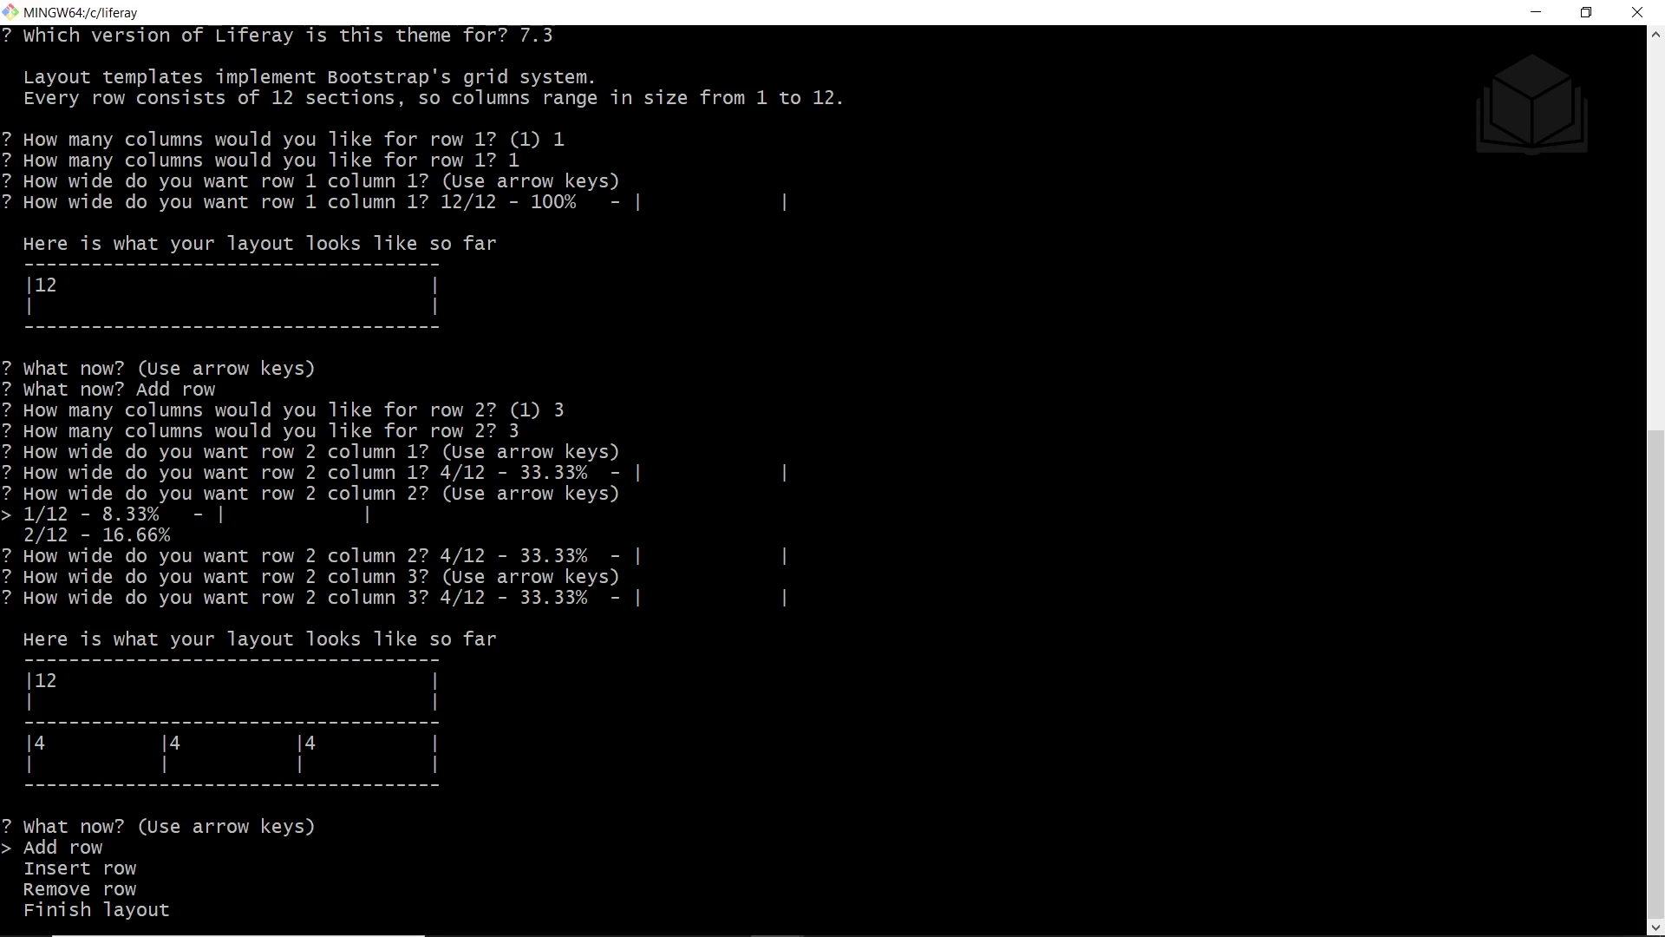
Add a third row with two columns of 4/12 and 8/12
key("Return")
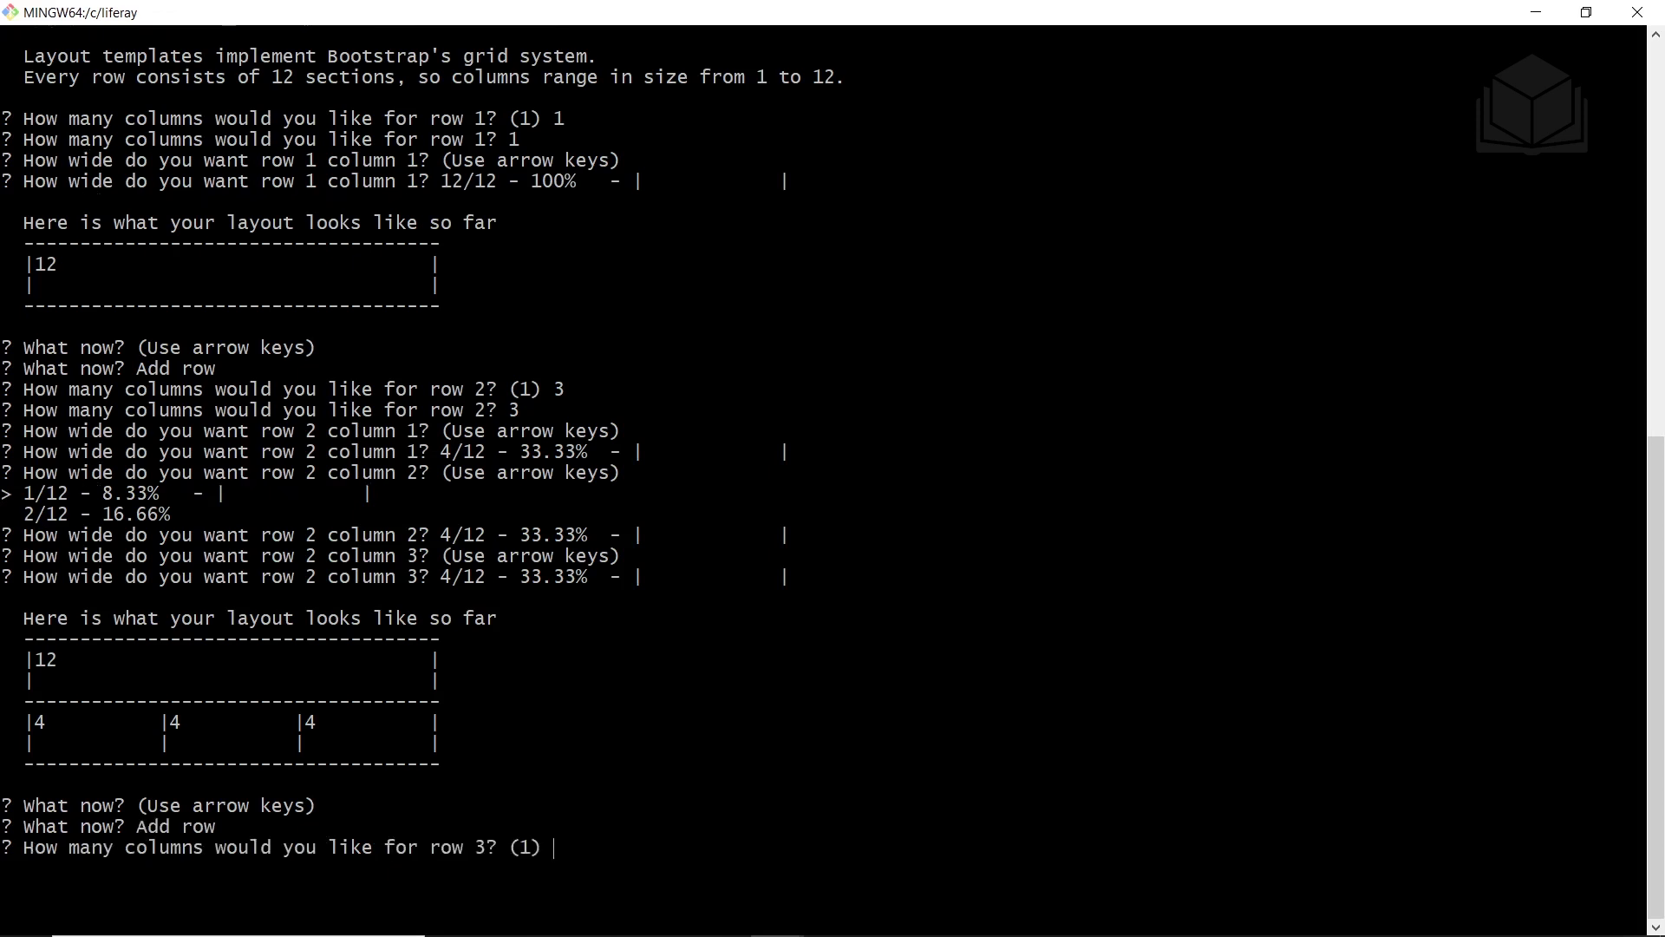
type("2")
key("Return")
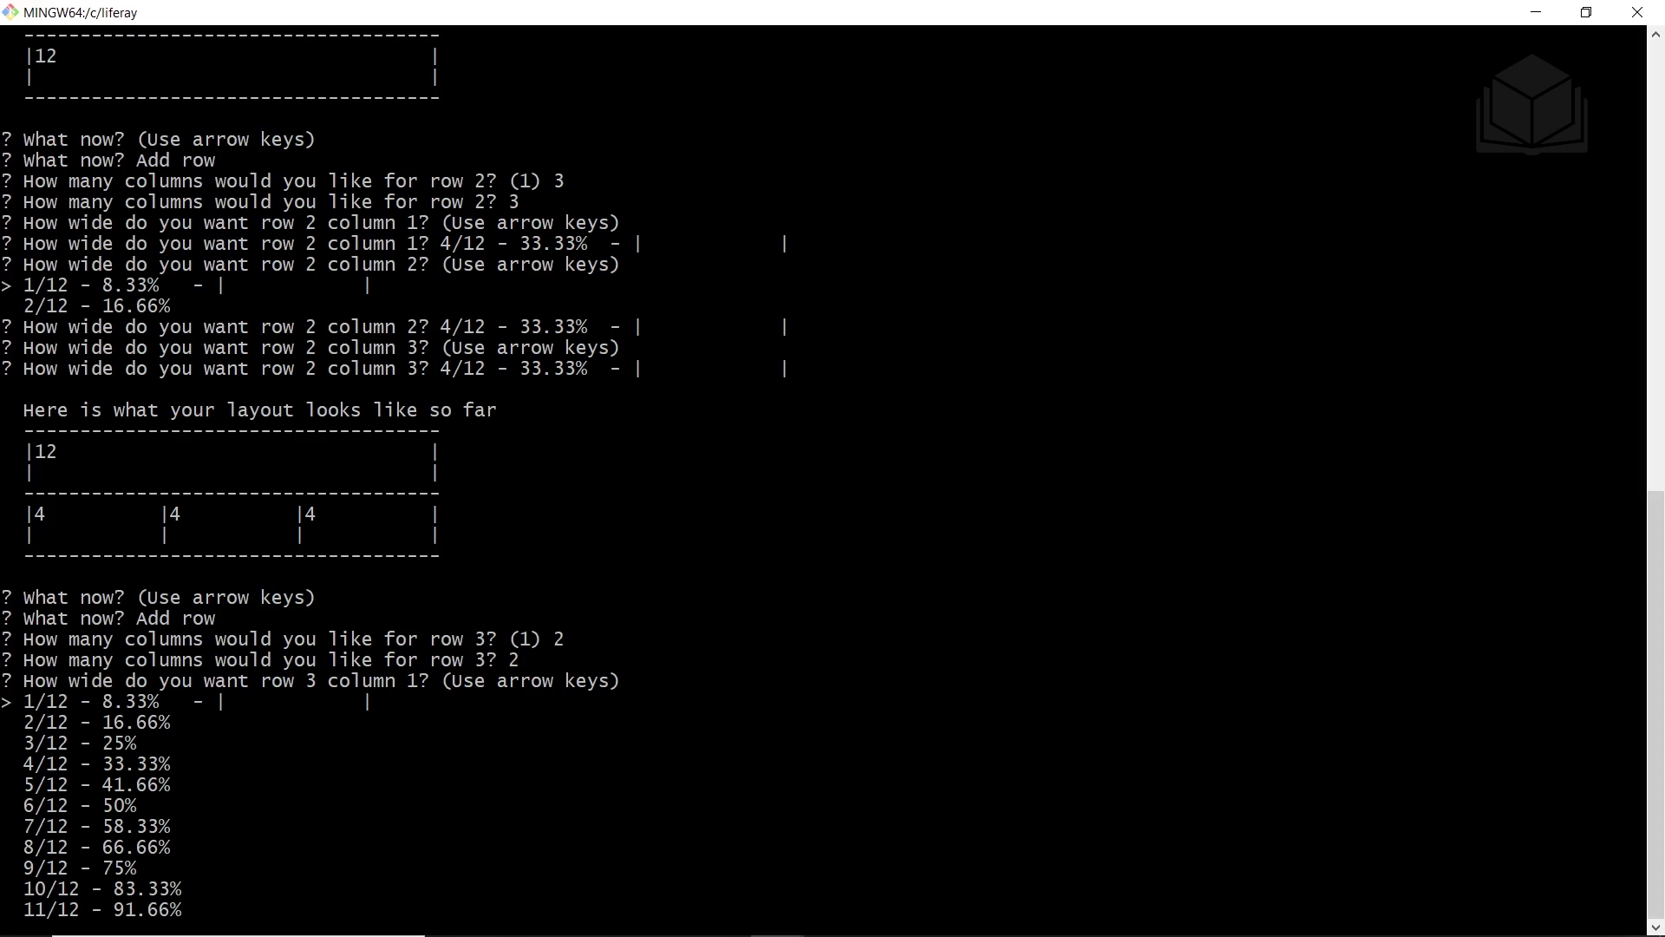
key("Down")
key("Down")
key("Down")
key("Return")
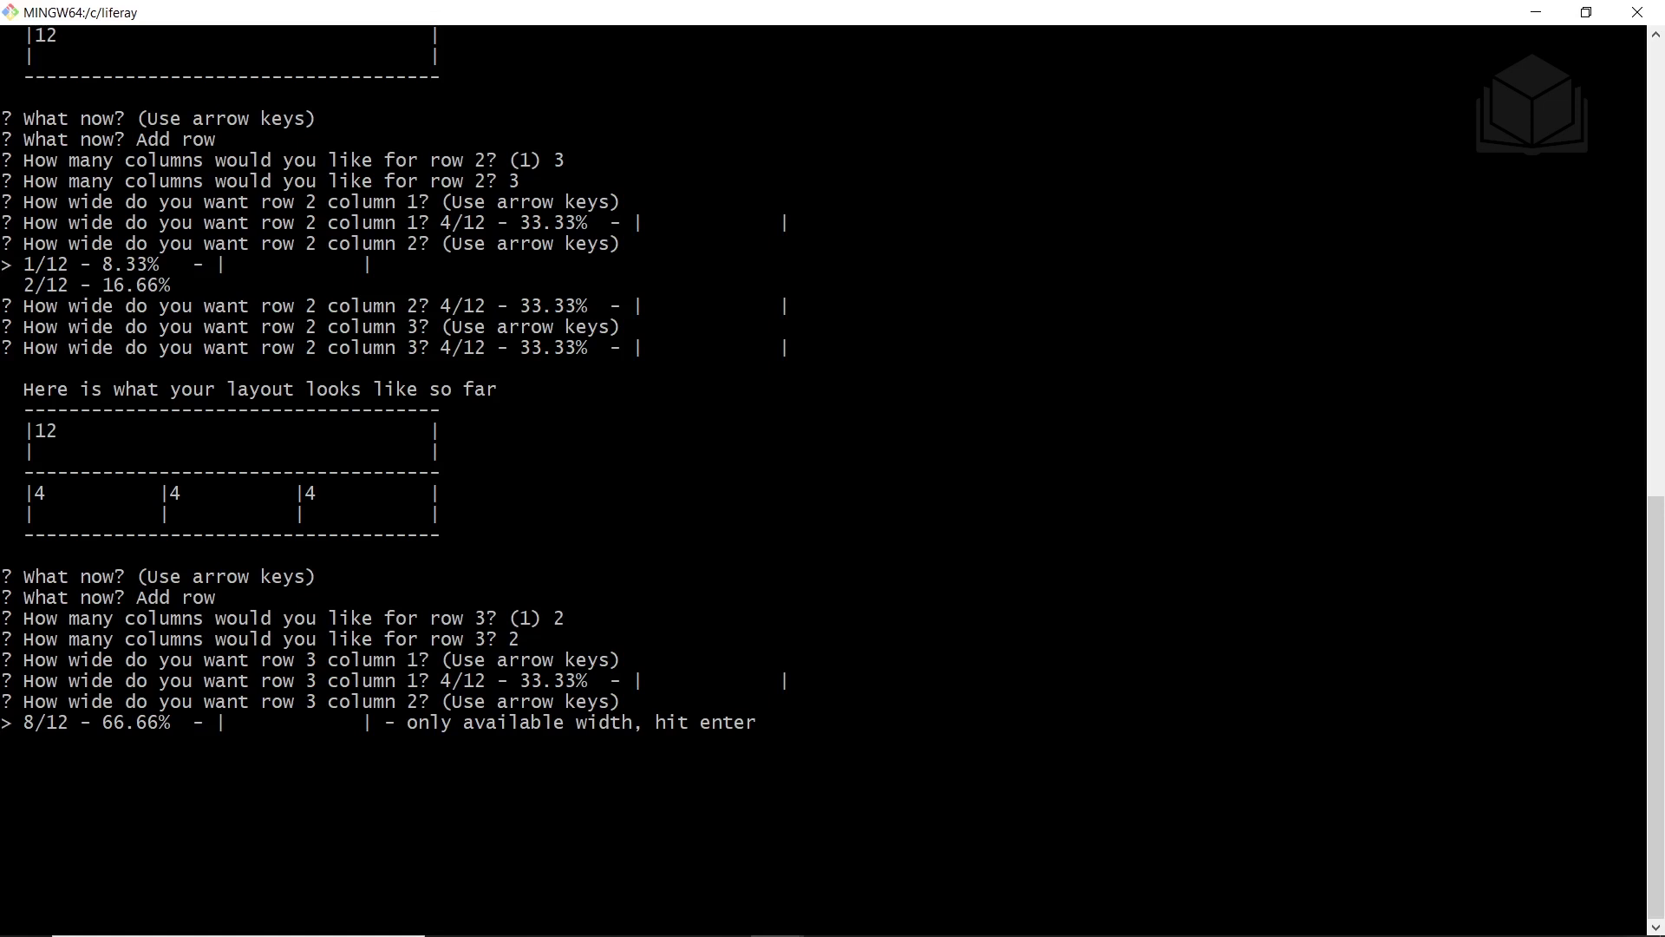
key("Return")
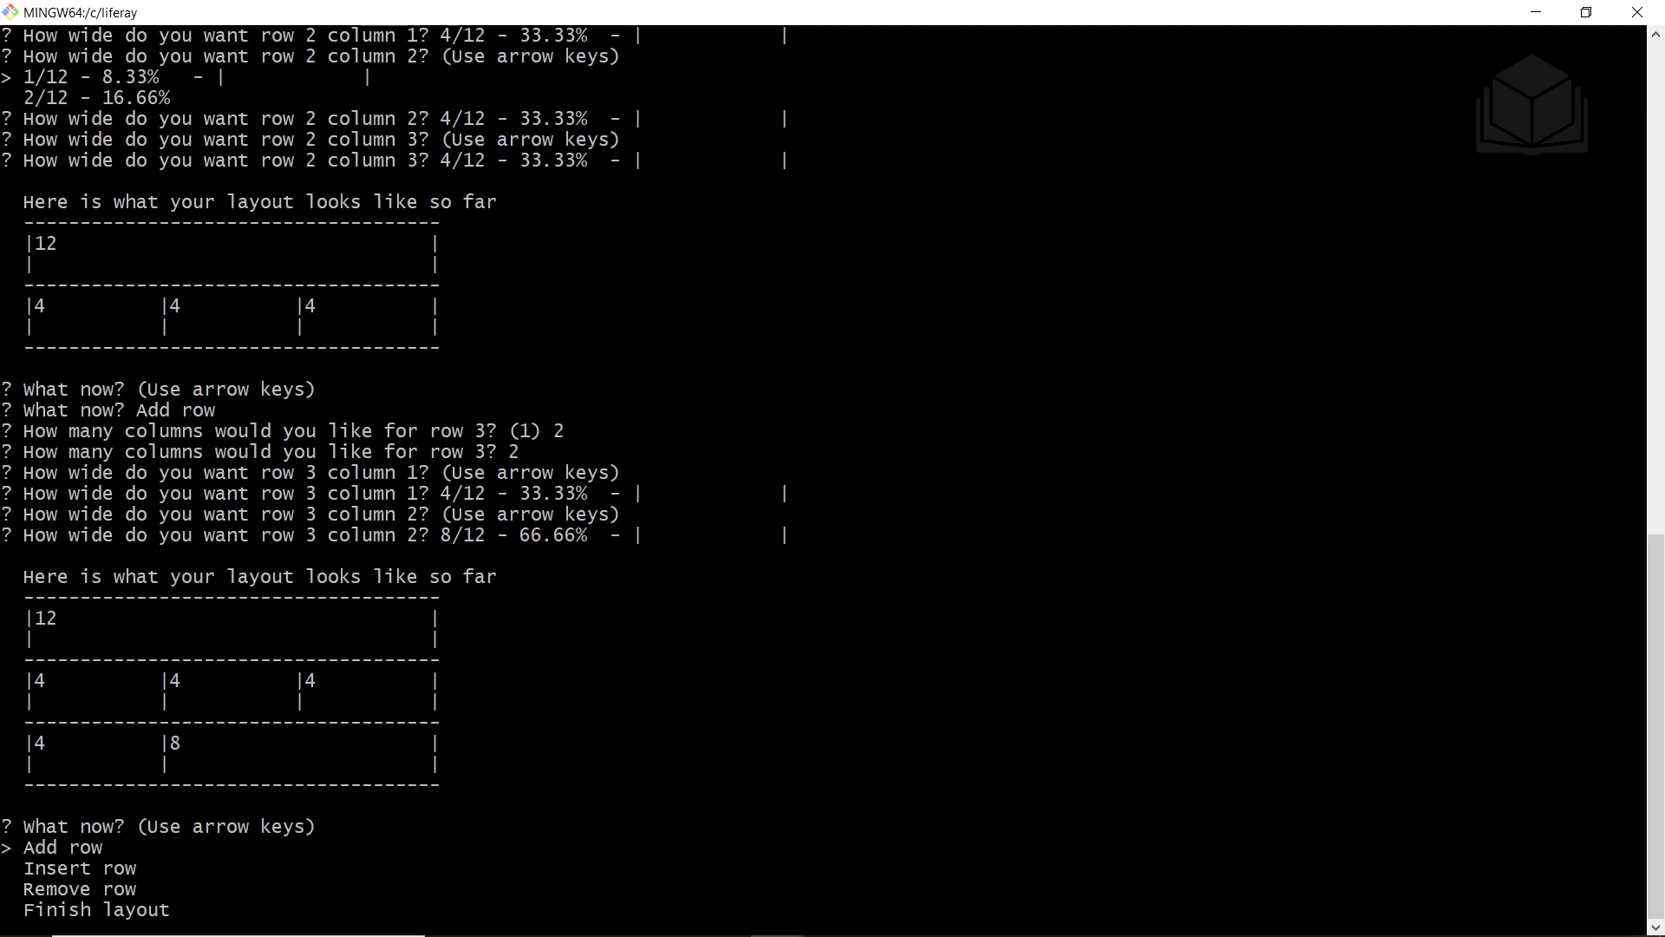
Add a full-width 12/12 fourth row and finish the layout
key("Return")
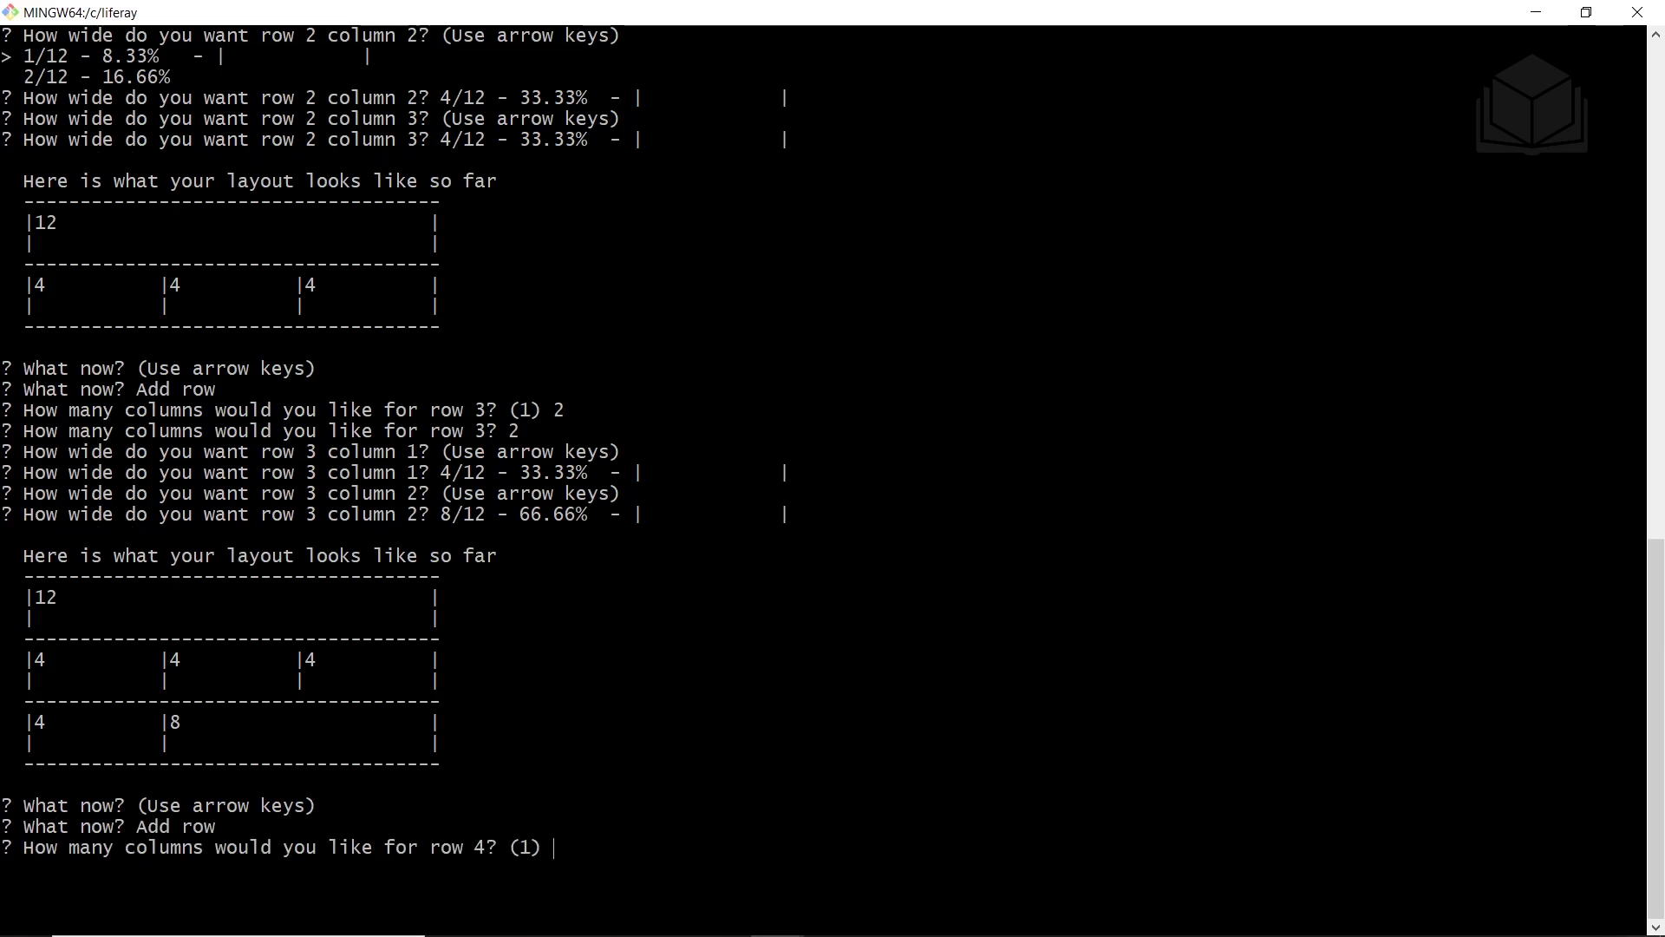
type("1")
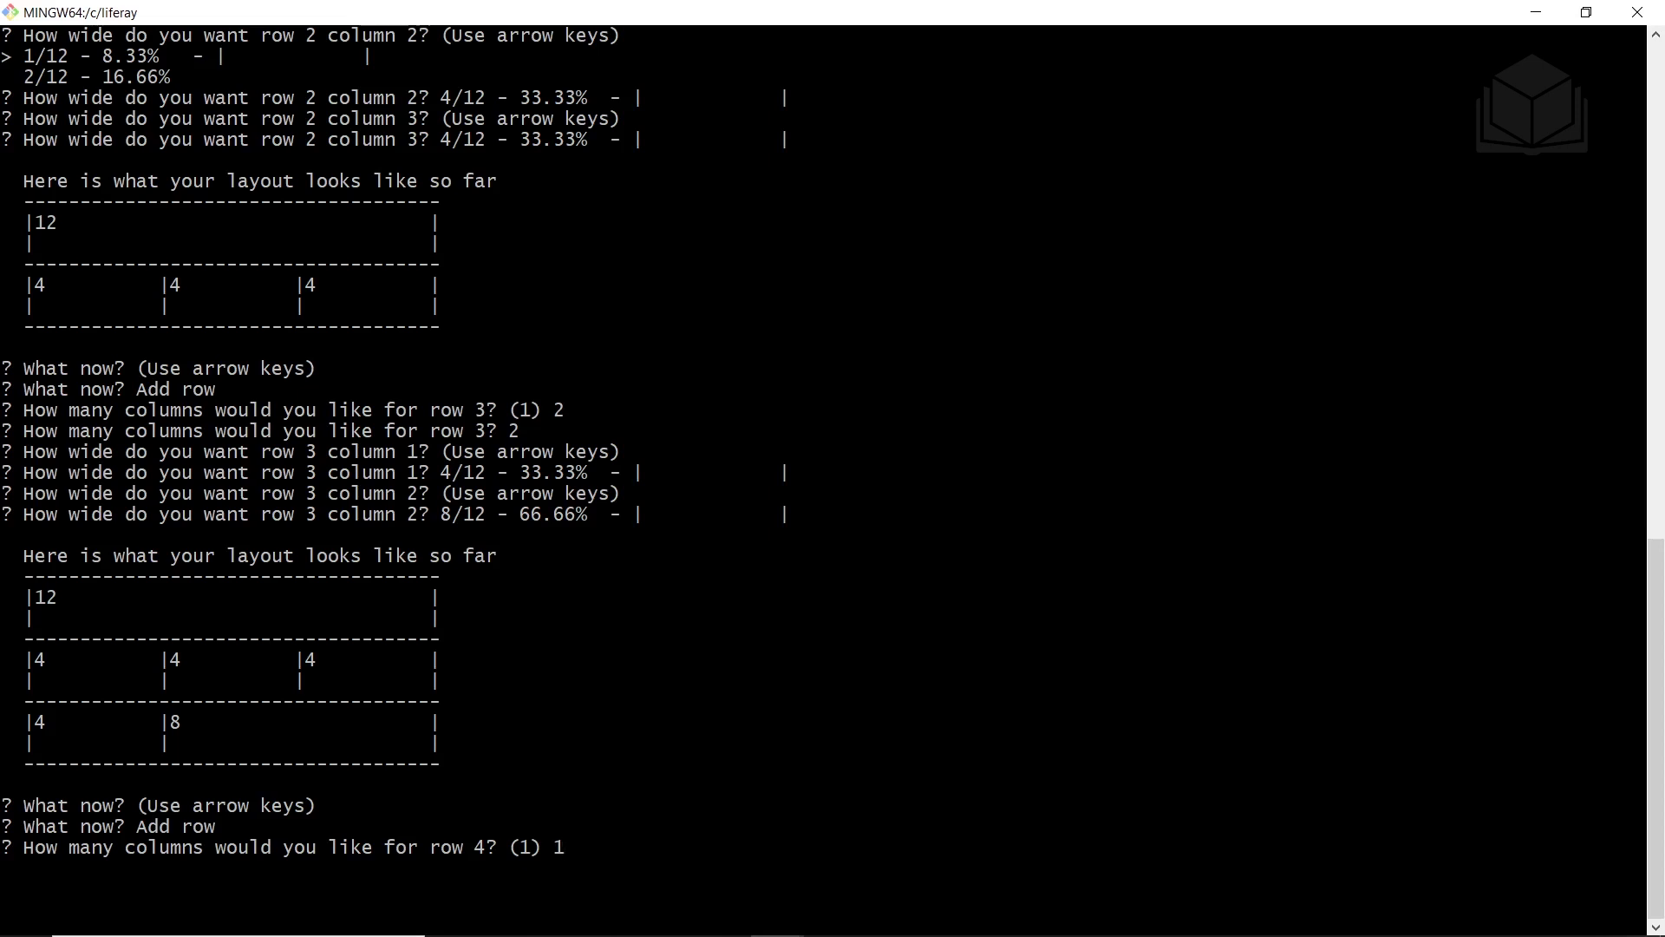
key("Return")
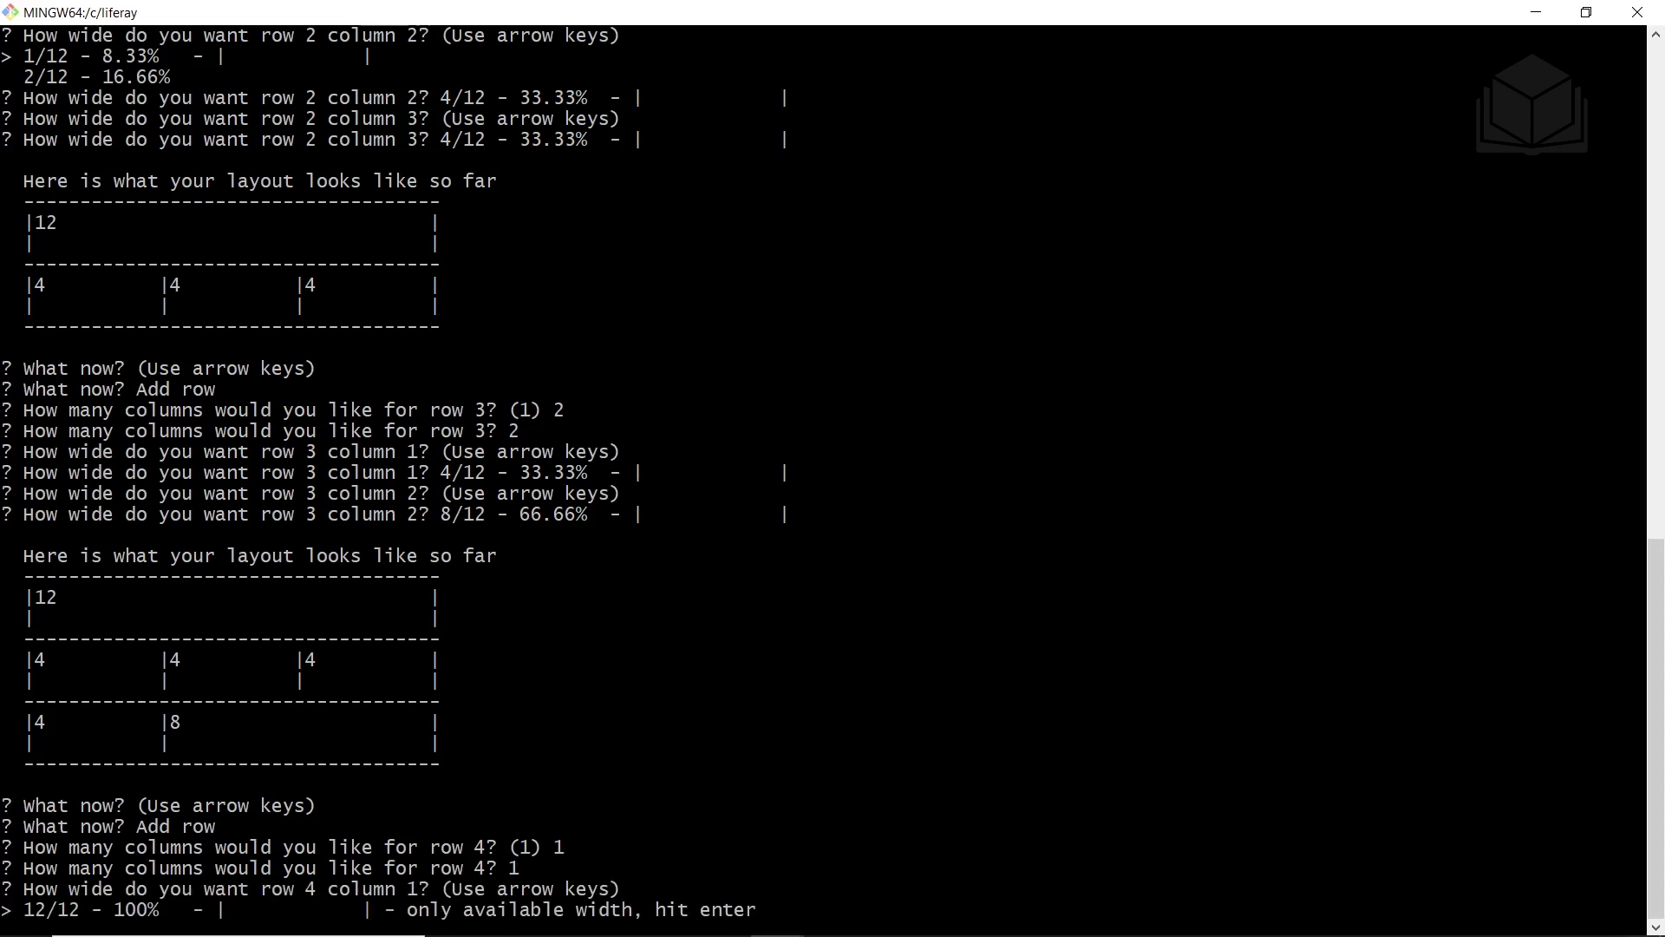
key("Return")
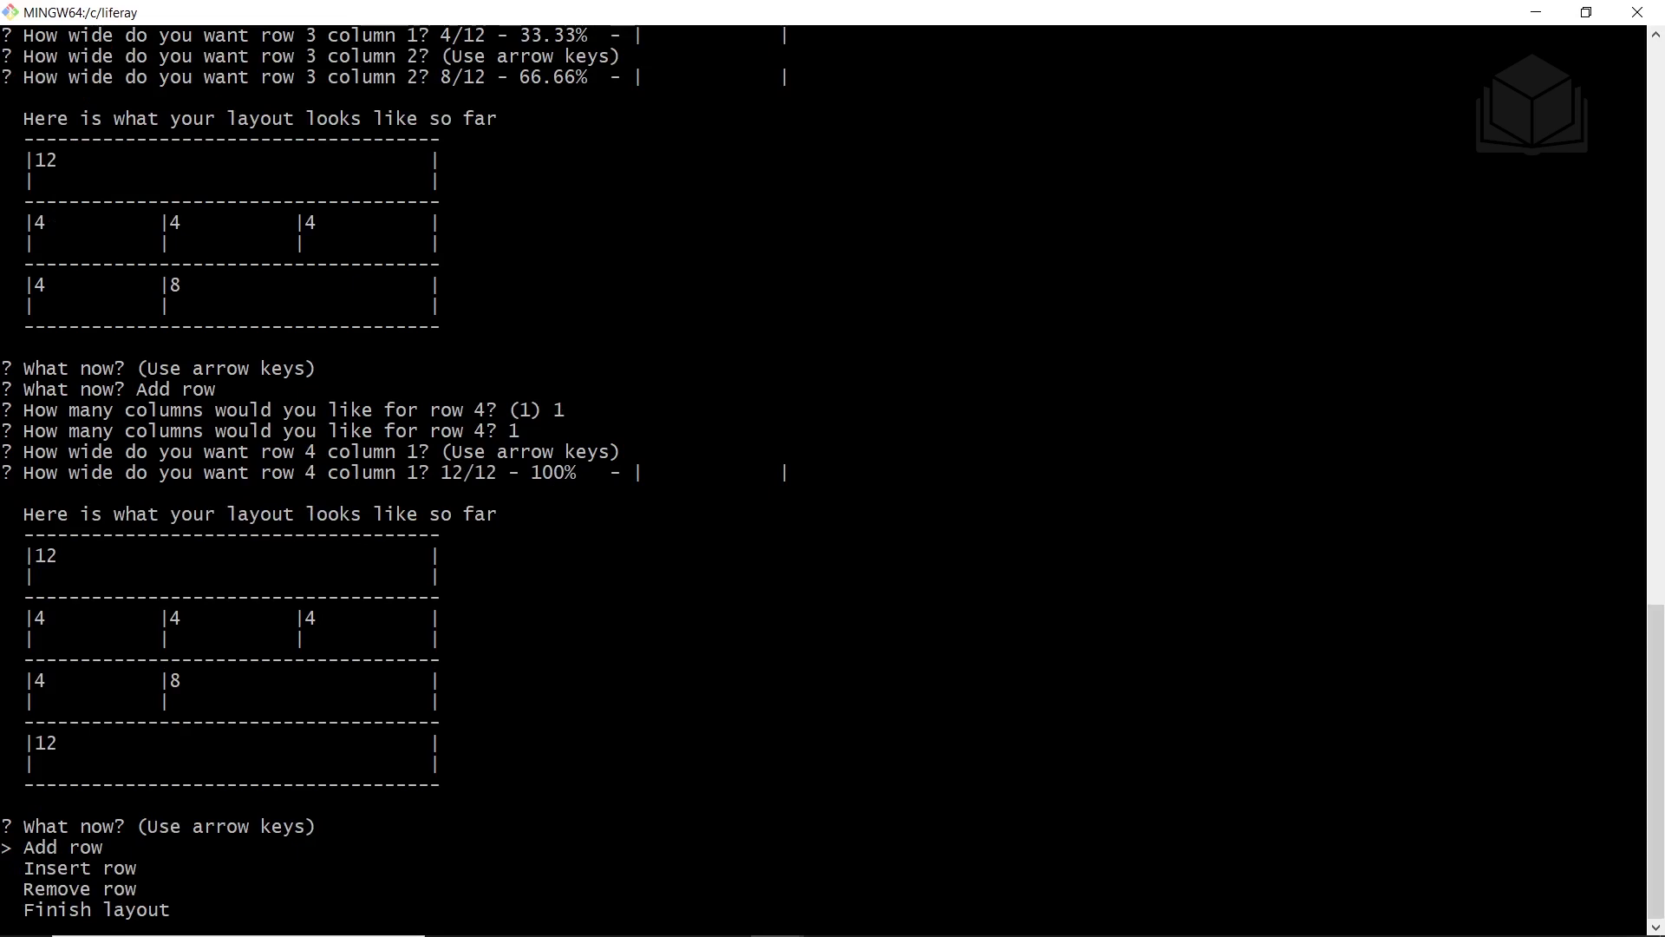
key("Down")
key("Down")
key("Down")
key("Return")
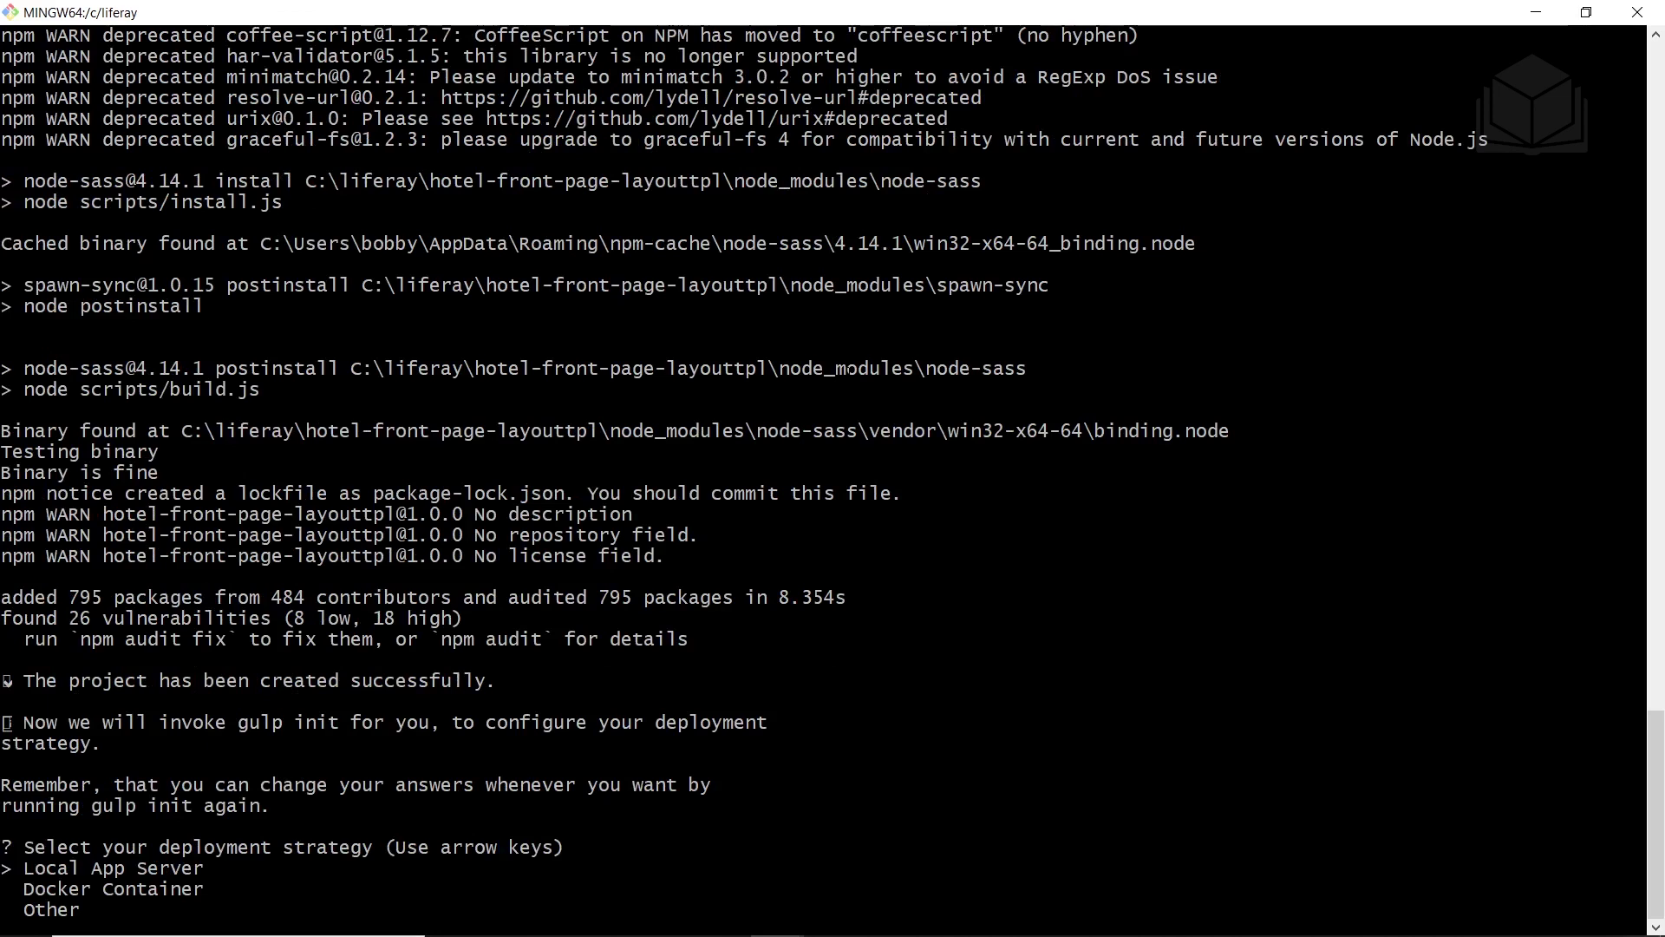
Choose Local App Server and paste the tomcat path copied from a second terminal
key("Return")
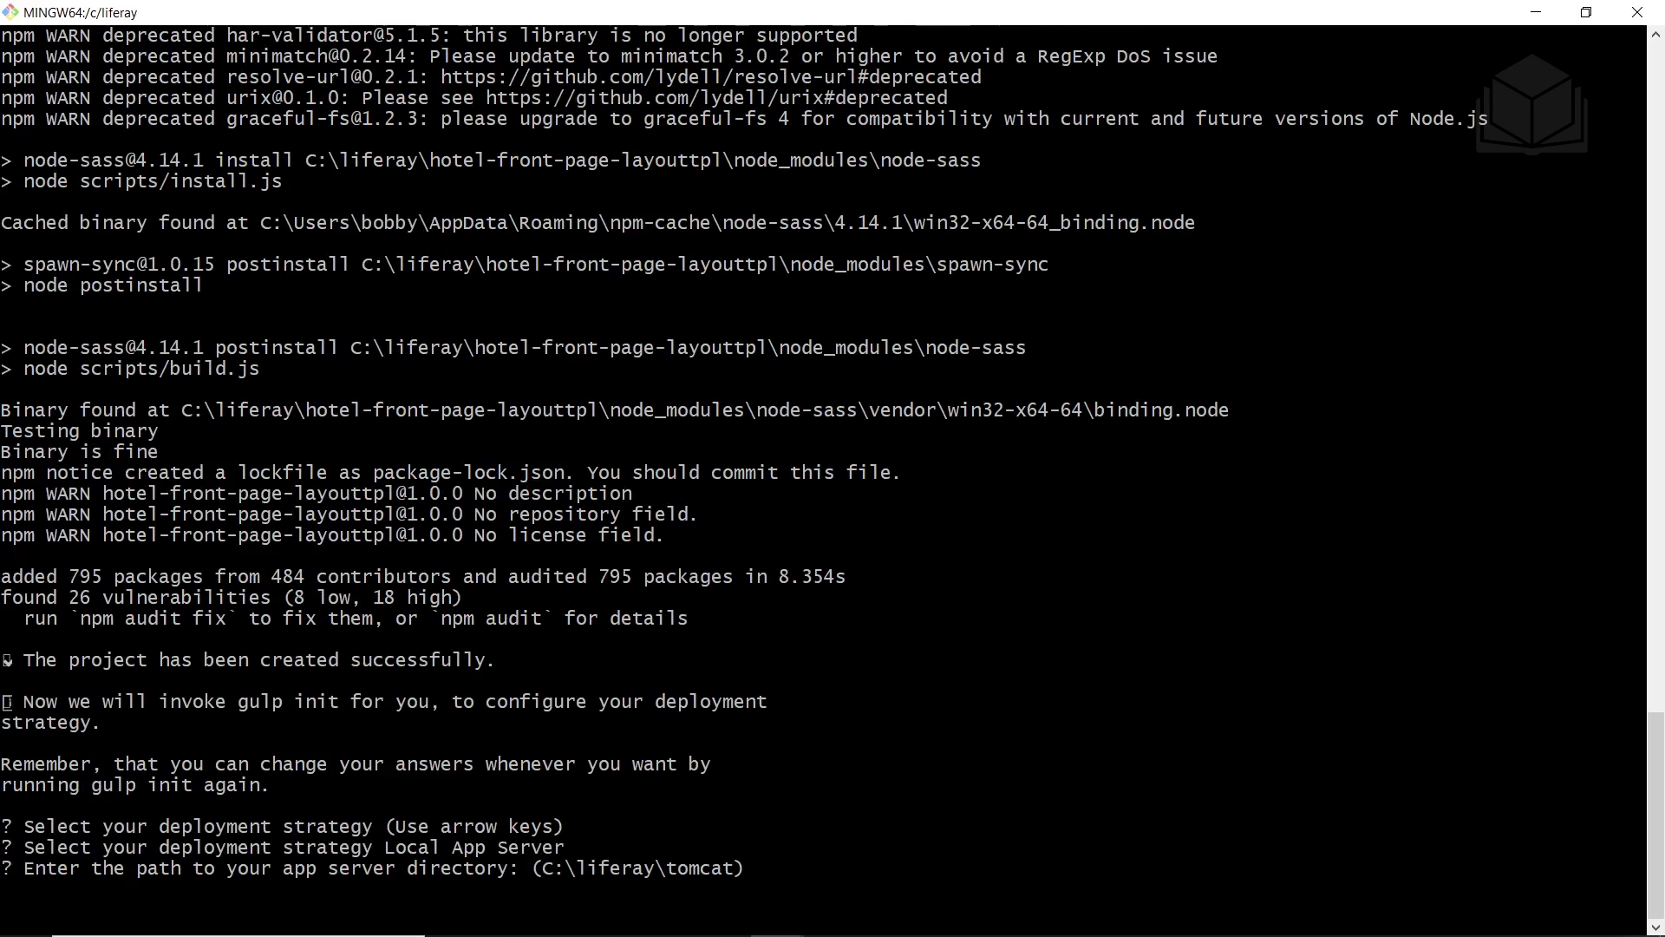
key("alt+F2")
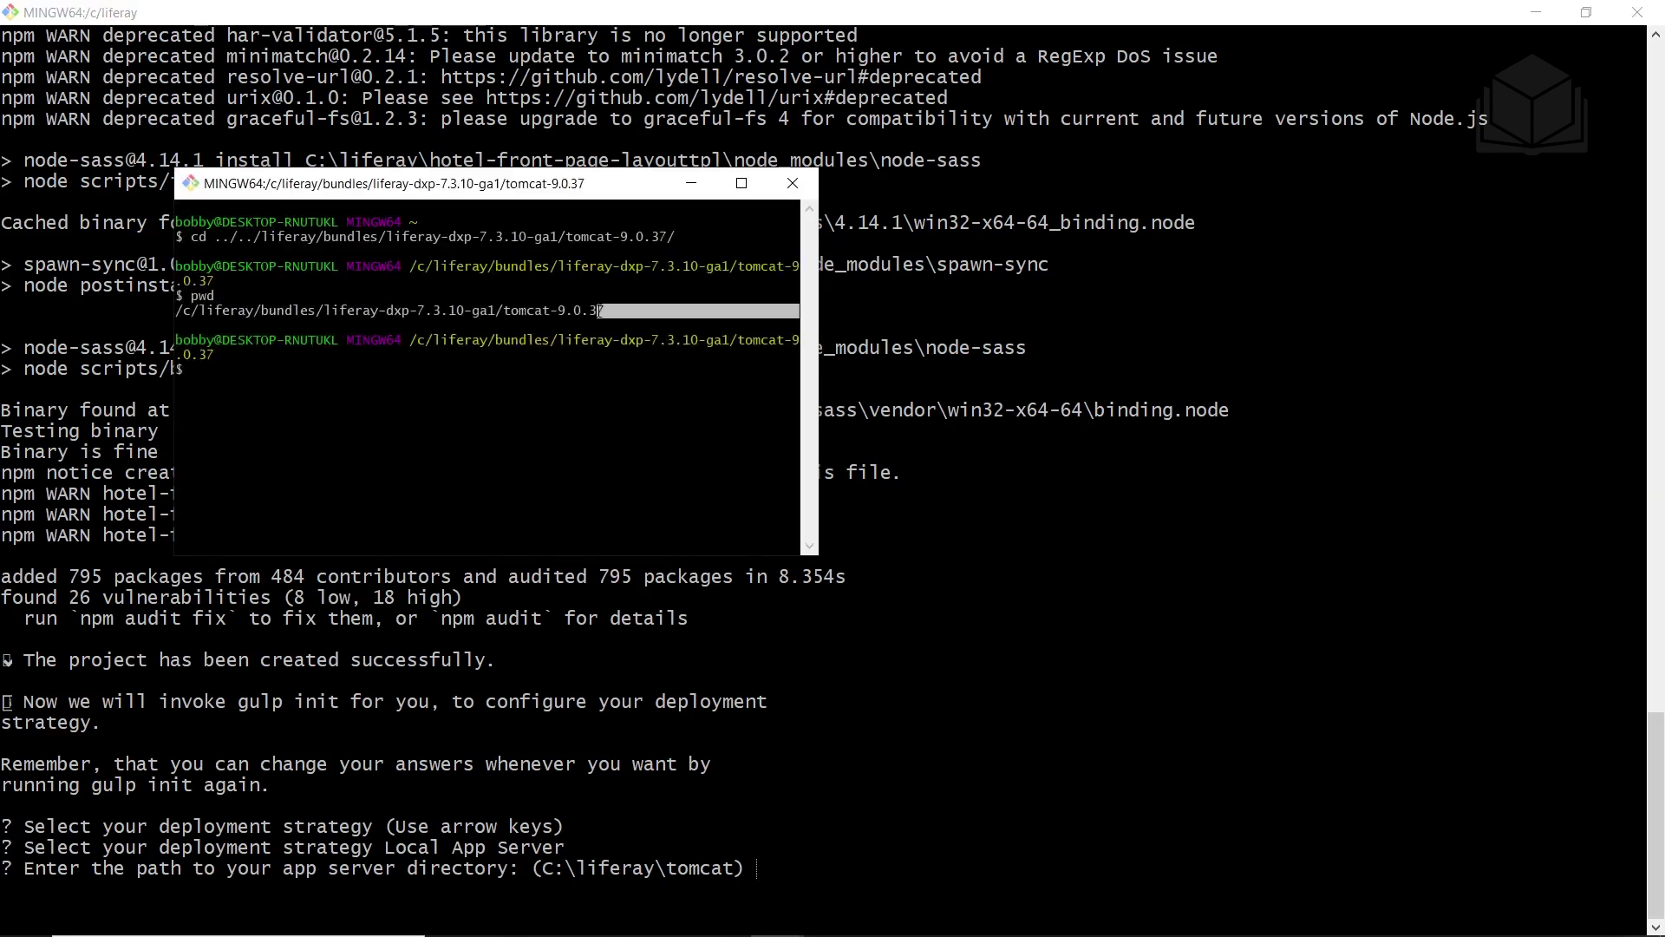
left_click_drag(797, 311, 189, 312)
right_click(189, 318)
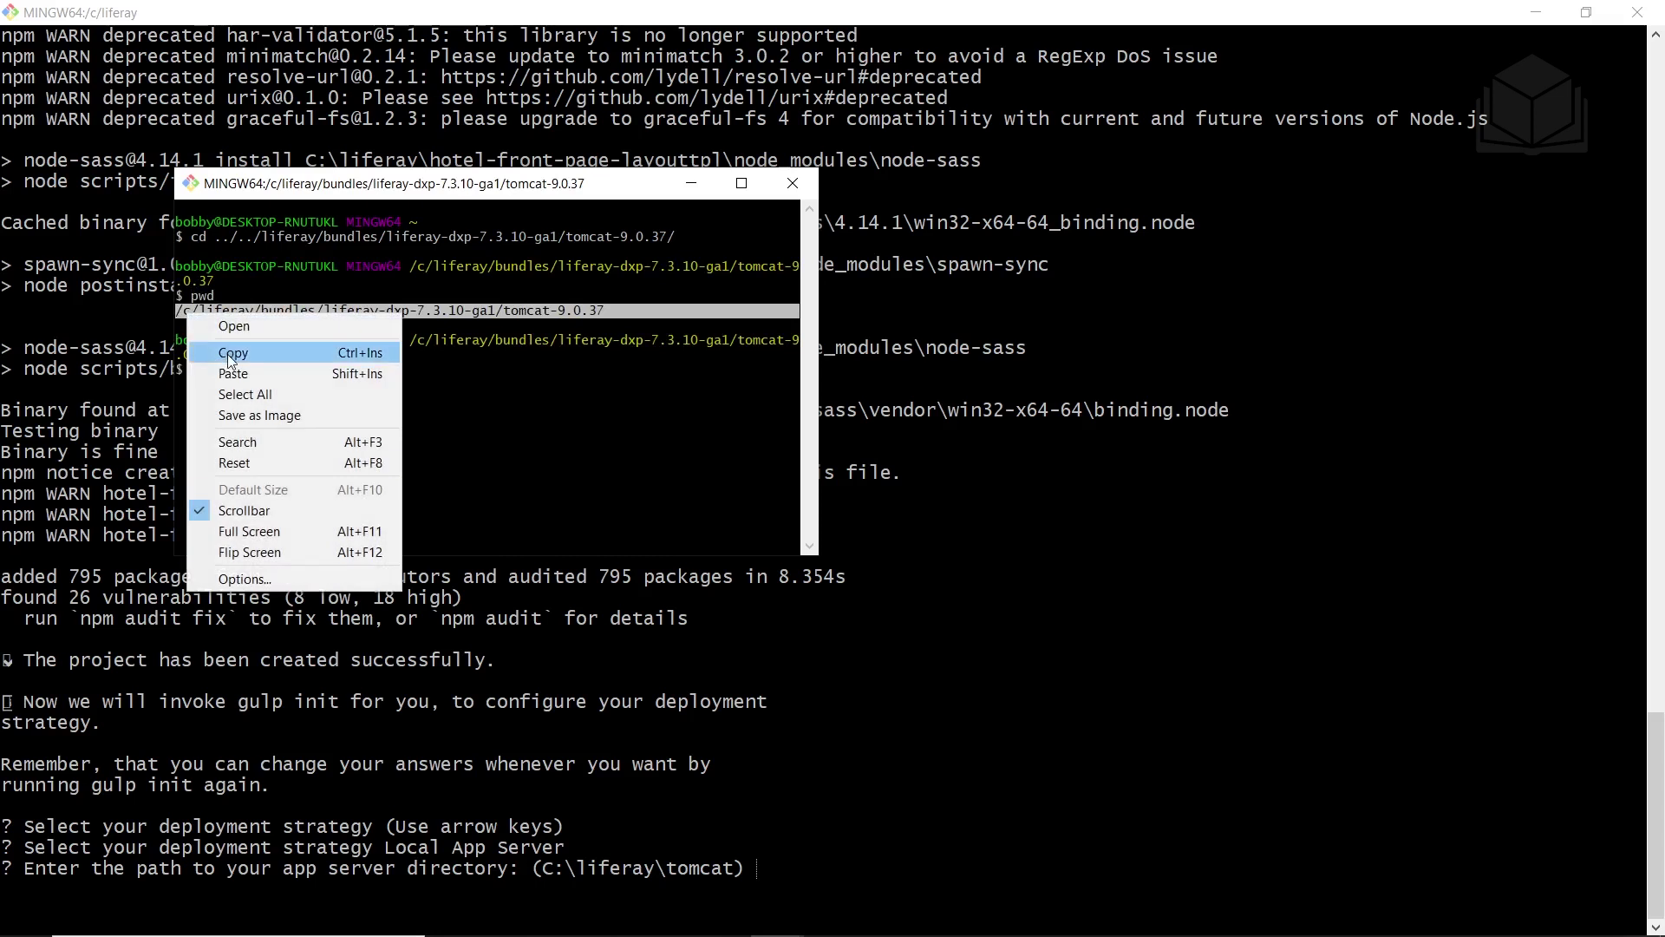
left_click(235, 352)
right_click(768, 862)
left_click(823, 647)
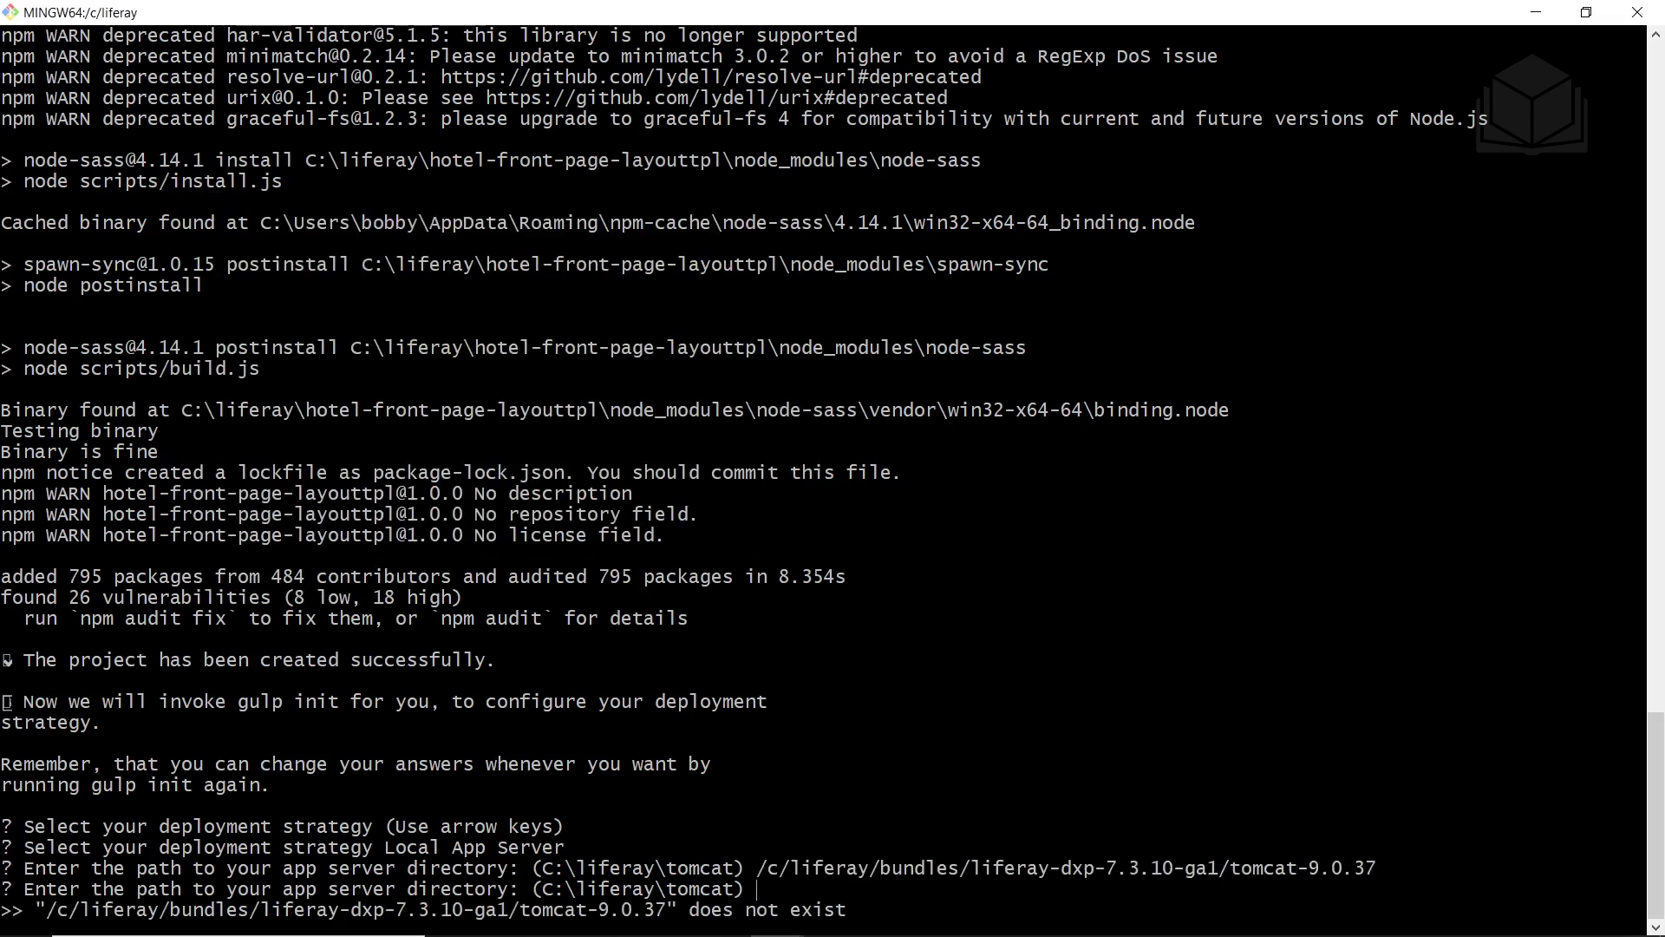
Copy the tomcat path again and paste it at the server directory prompt
key("alt+Tab")
left_click_drag(175, 311, 607, 311)
right_click(557, 314)
left_click(597, 346)
key("alt+Tab")
right_click(900, 910)
left_click(937, 693)
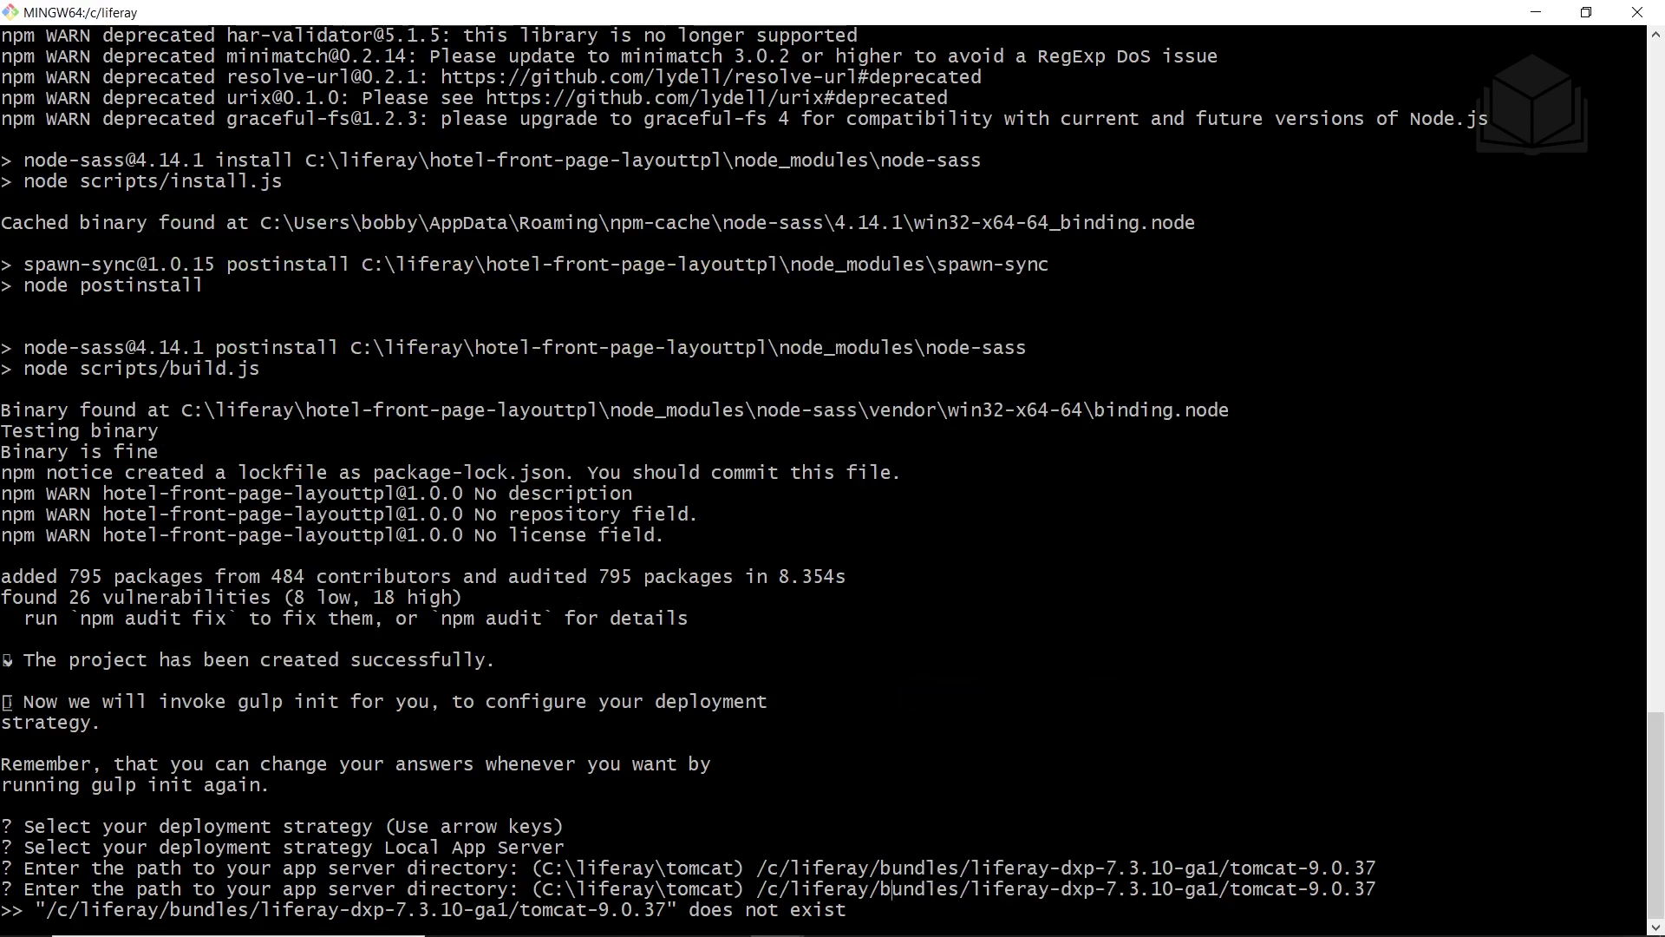
Convert the pasted tomcat path to Windows form and copy the corrected path
key("Home")
key("Delete")
key("Delete")
key("Delete")
type("C:\\")
key("Right")
key("Right")
key("Right")
key("Delete")
type("\\")
key("Delete")
type("\\")
key("BackSpace")
type("\\")
left_click_drag(1377, 889, 755, 889)
right_click(764, 896)
left_click(833, 655)
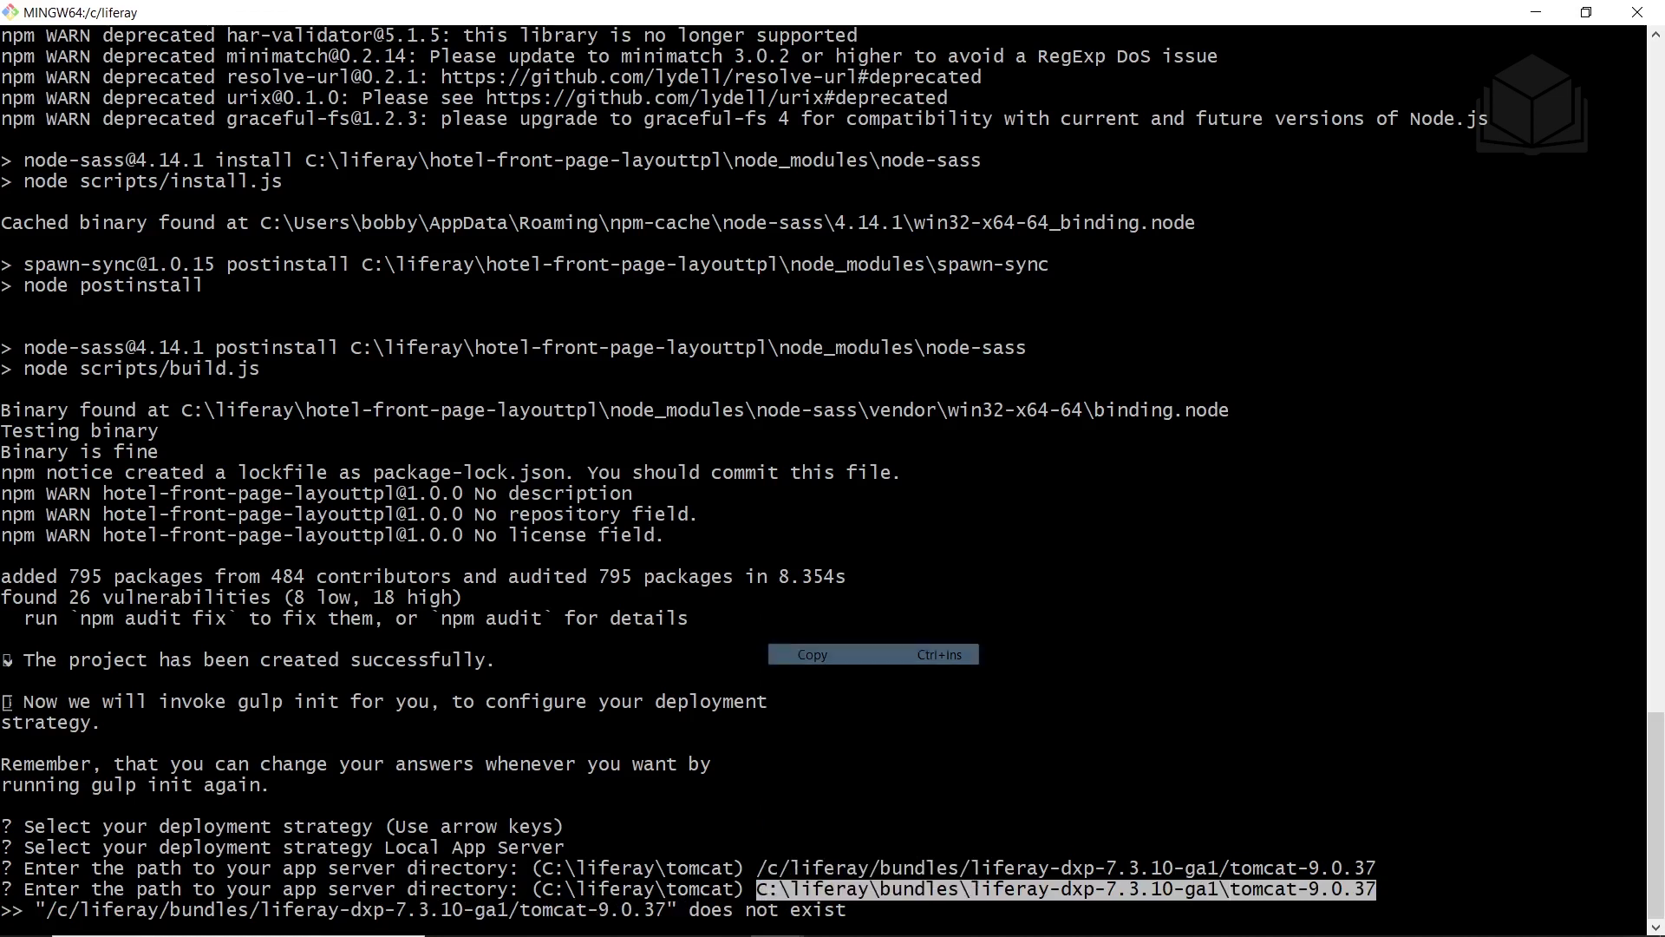
Enter C:\liferay\bundles\liferay-dxp-7 as the bundle directory and keep the localhost:8080 URL
key("Return")
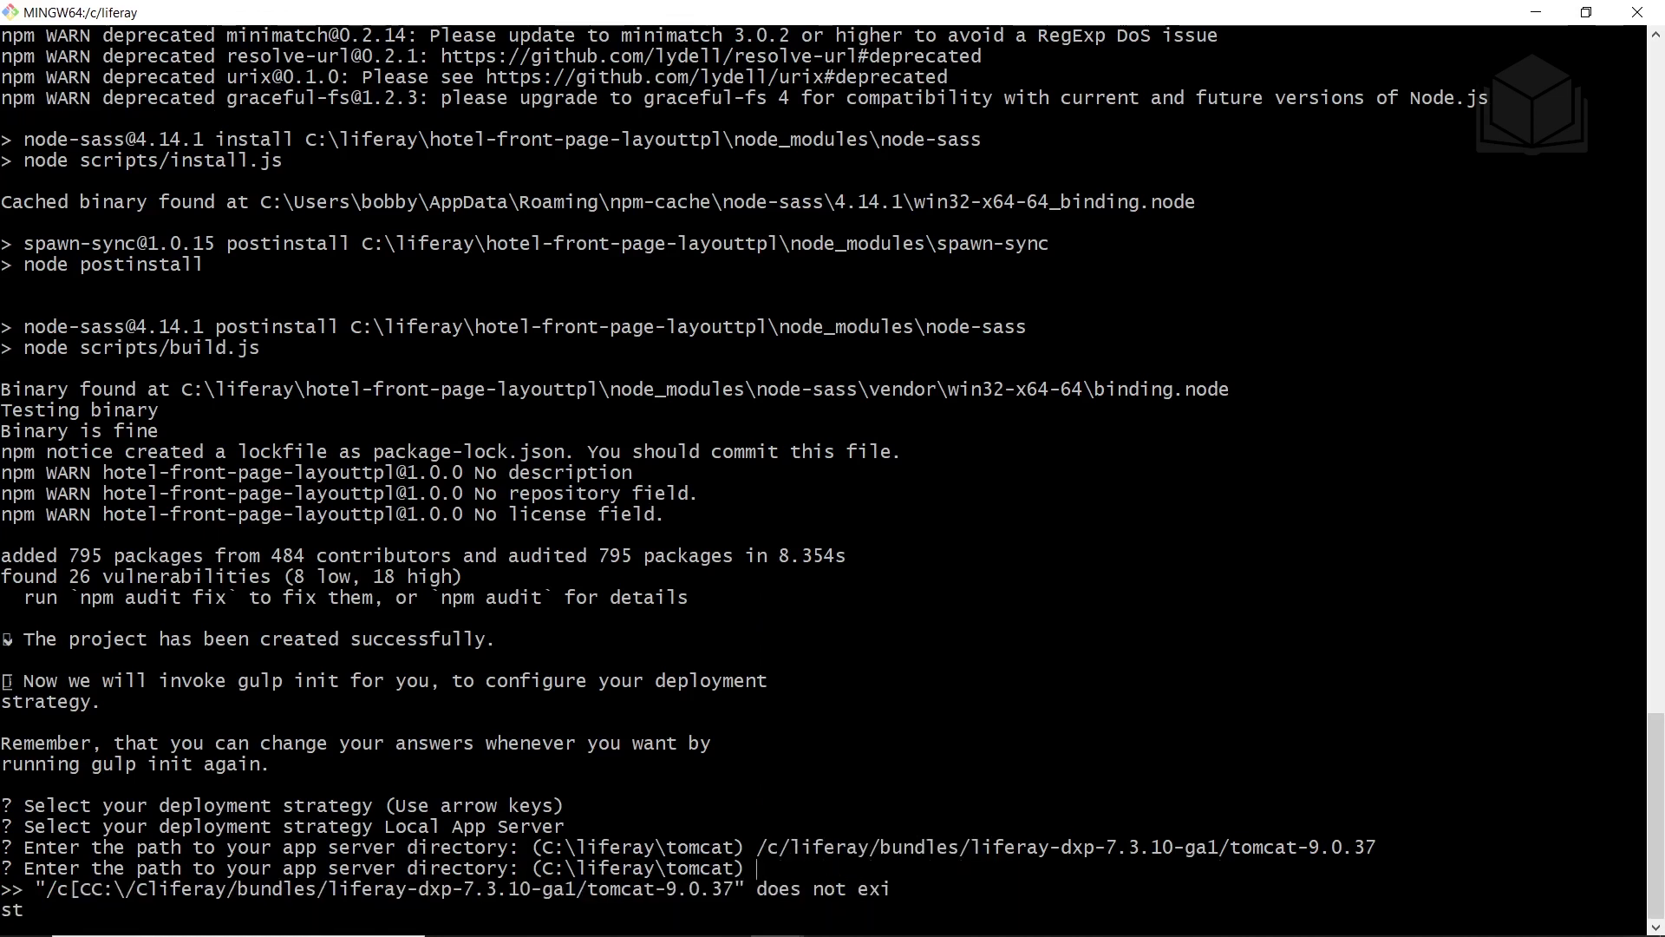
type("C:\\liferay\\bundles\\liferay-dxp-7")
key("Return")
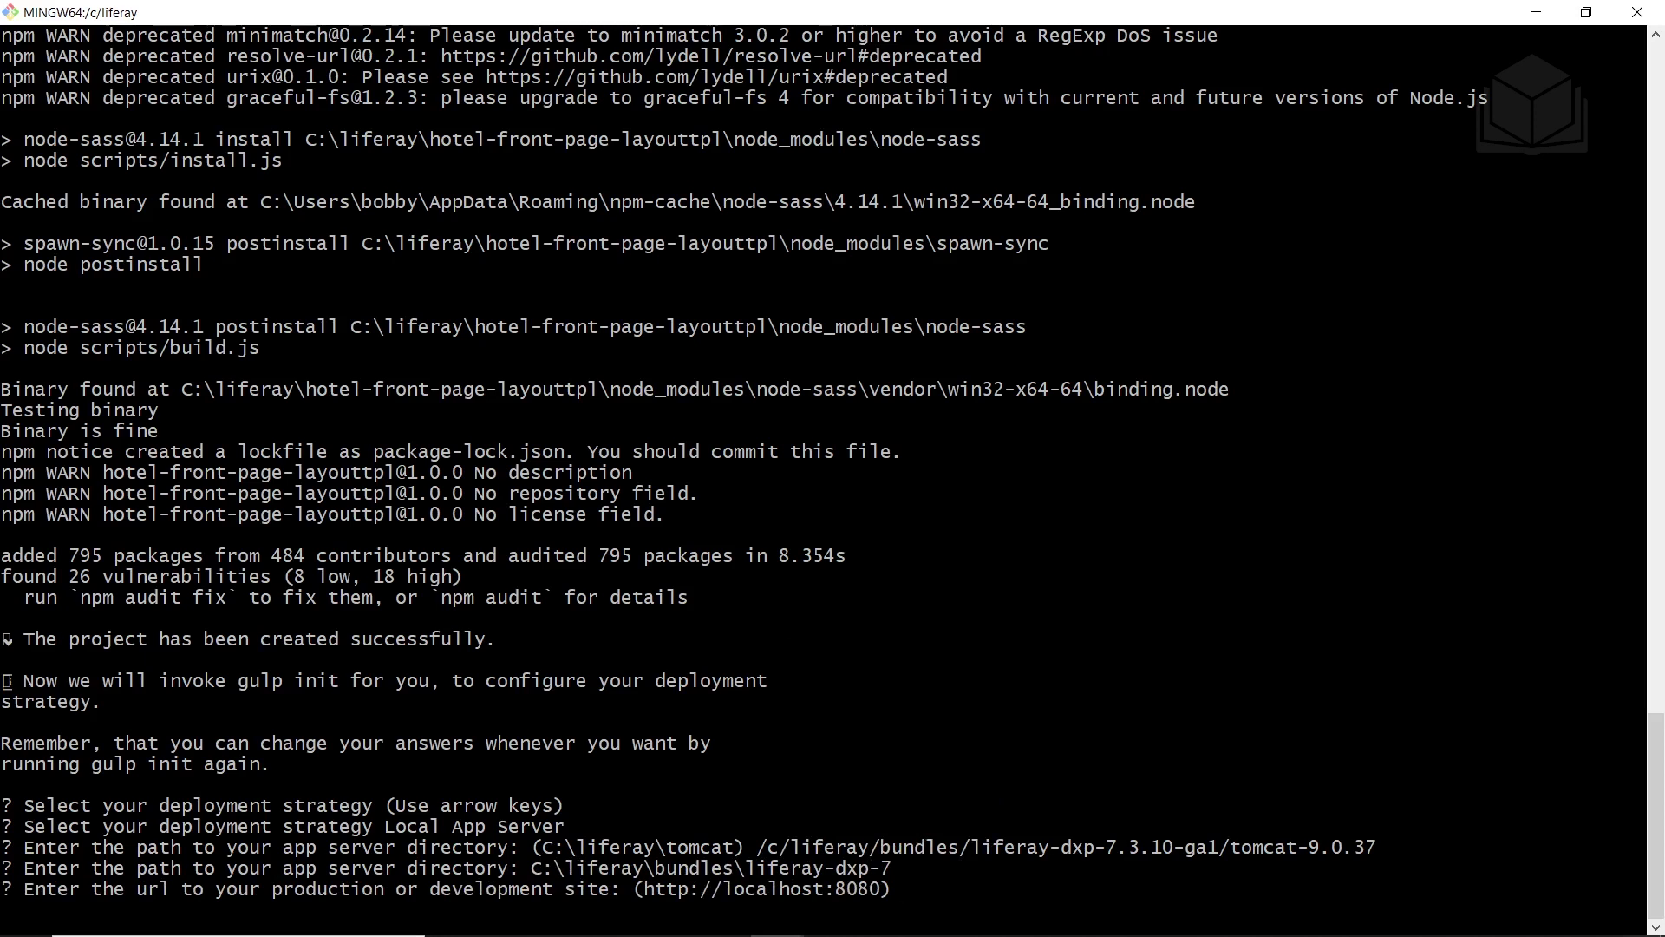
key("Return")
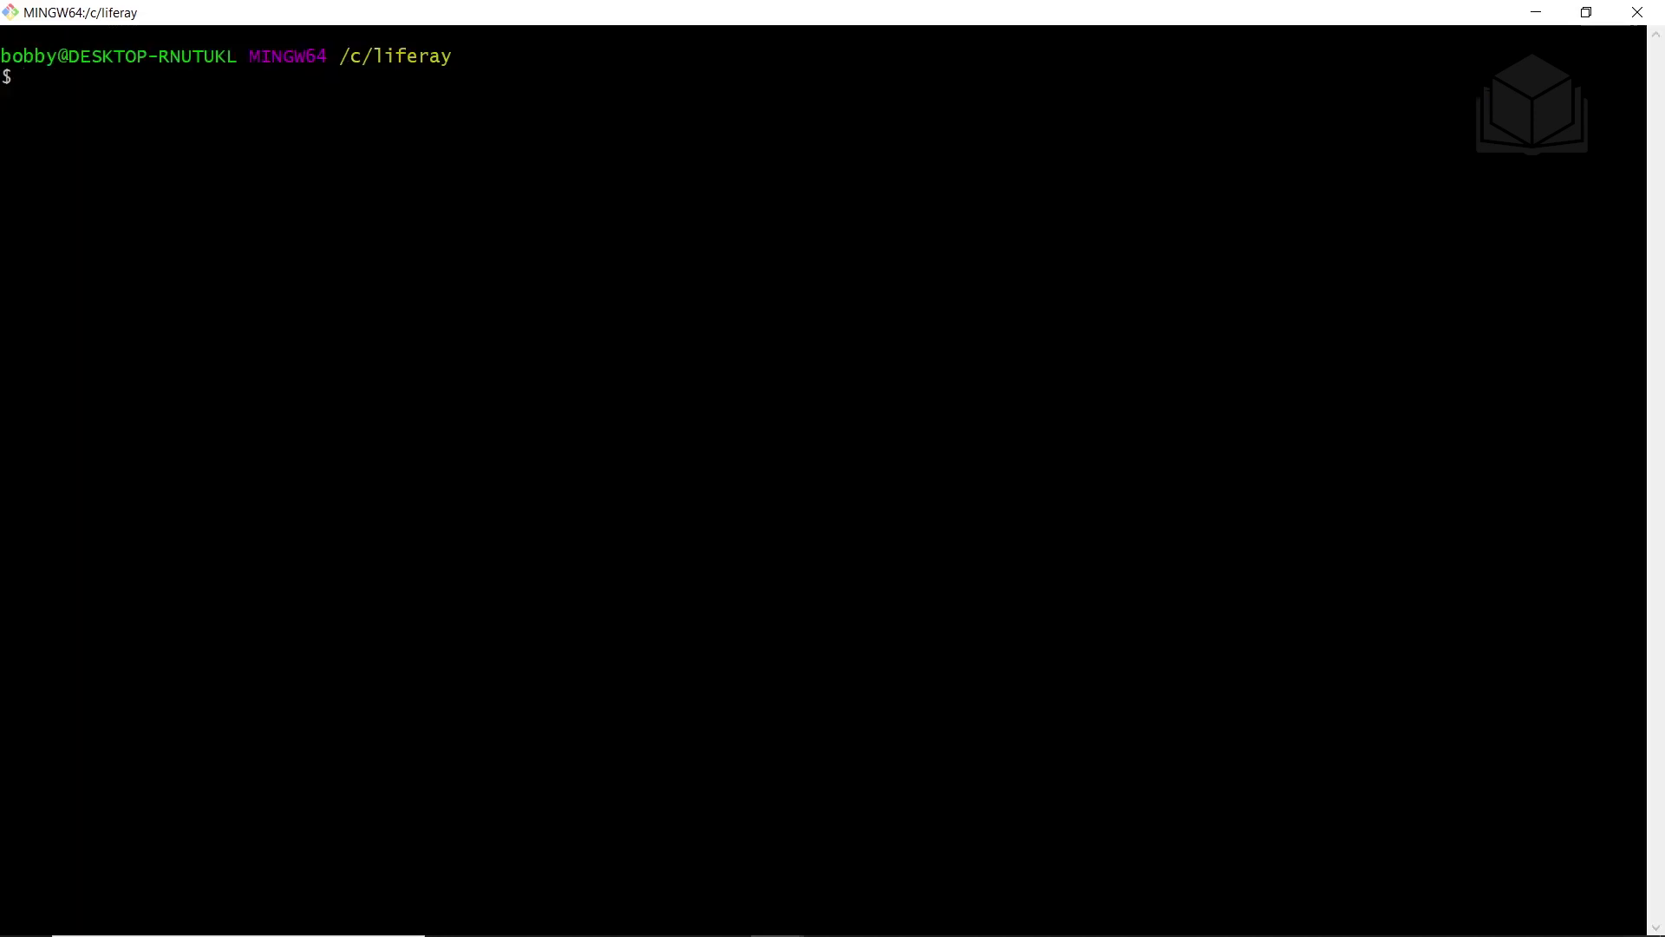
type("cd ")
type("ho")
Change into hotel-front-page-layouttpl using cd with Tab autocompletion
key("Tab")
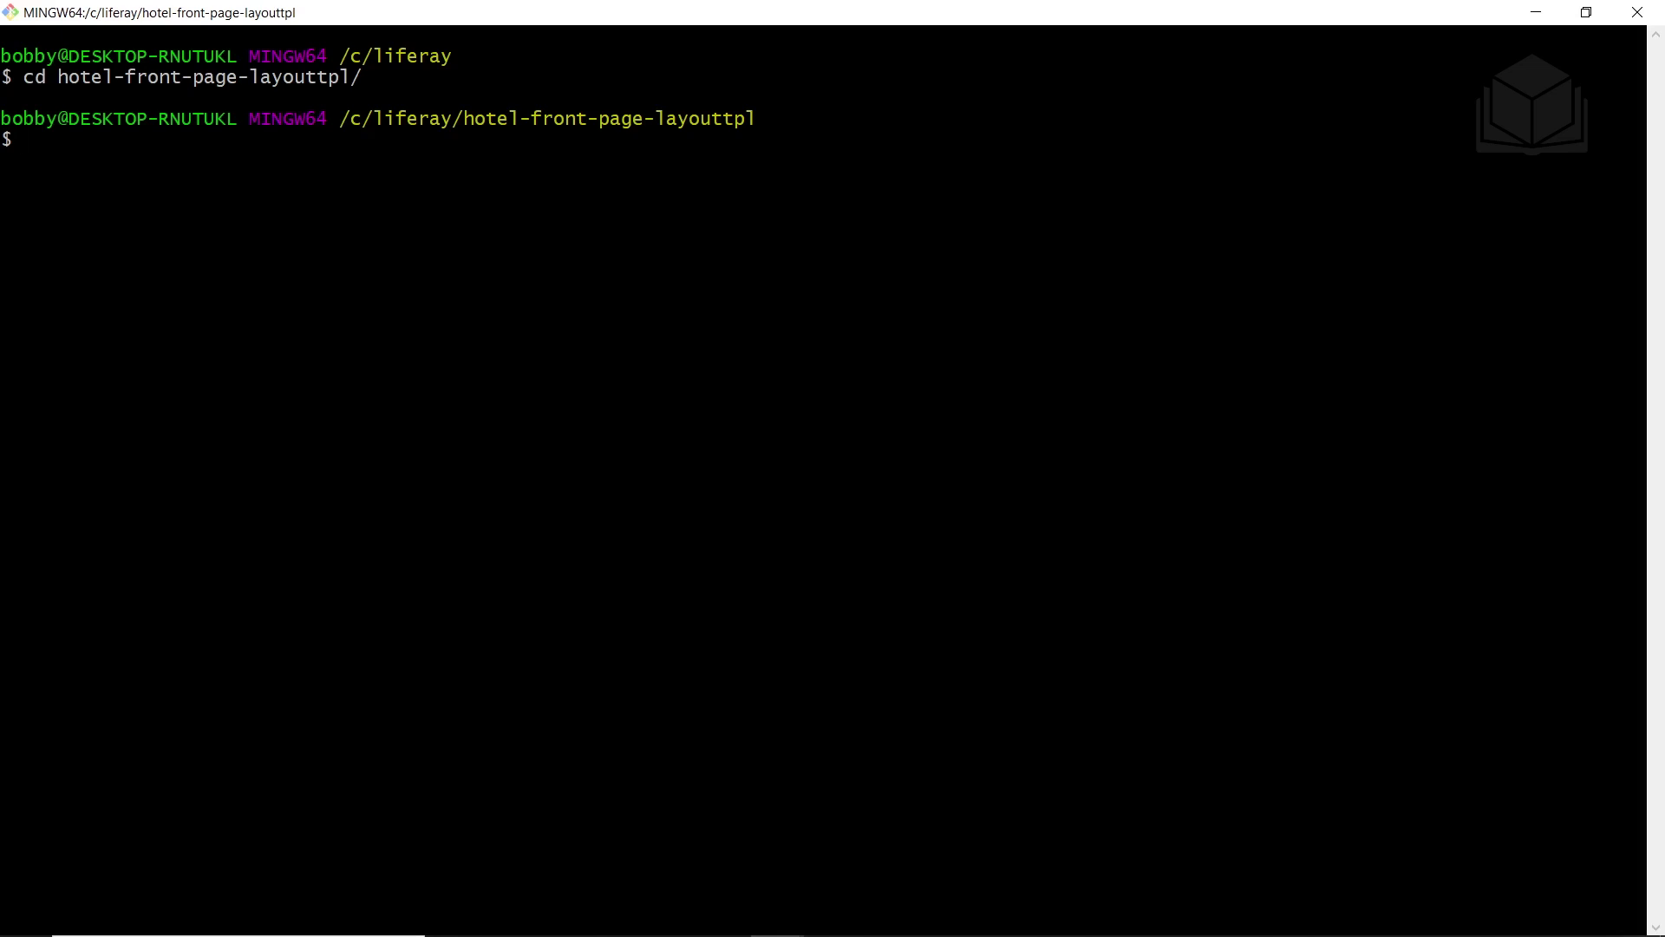
key("alt+Tab")
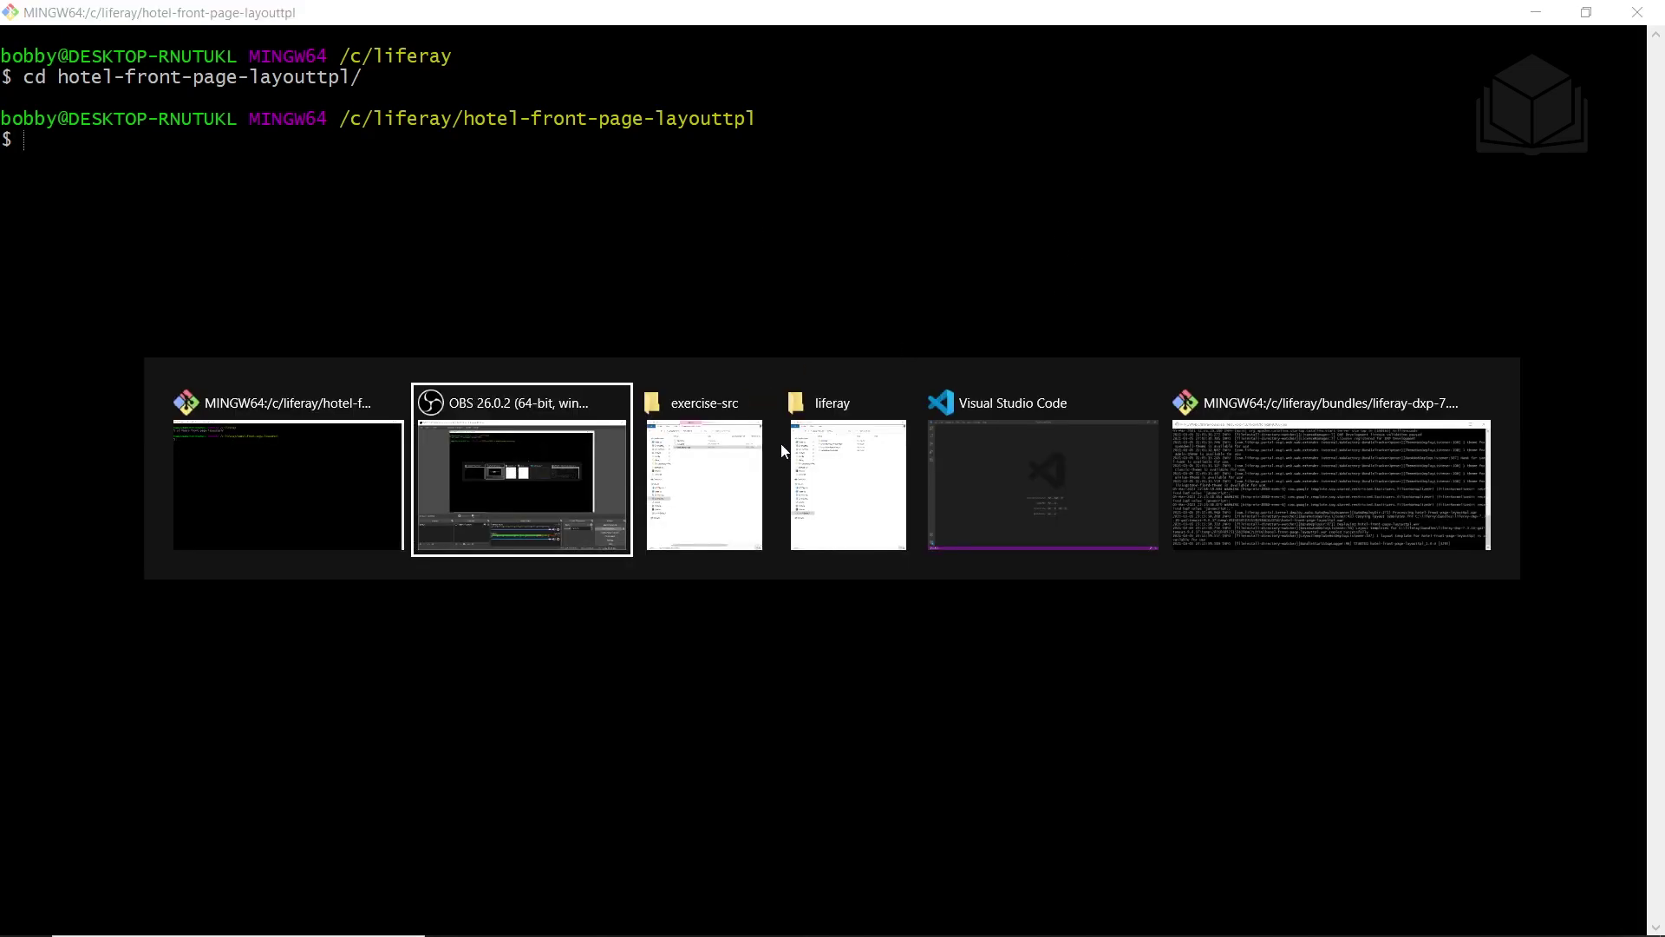
Replace the docroot thumbnail with hotel_front_page.png from exercise-src
left_click(845, 482)
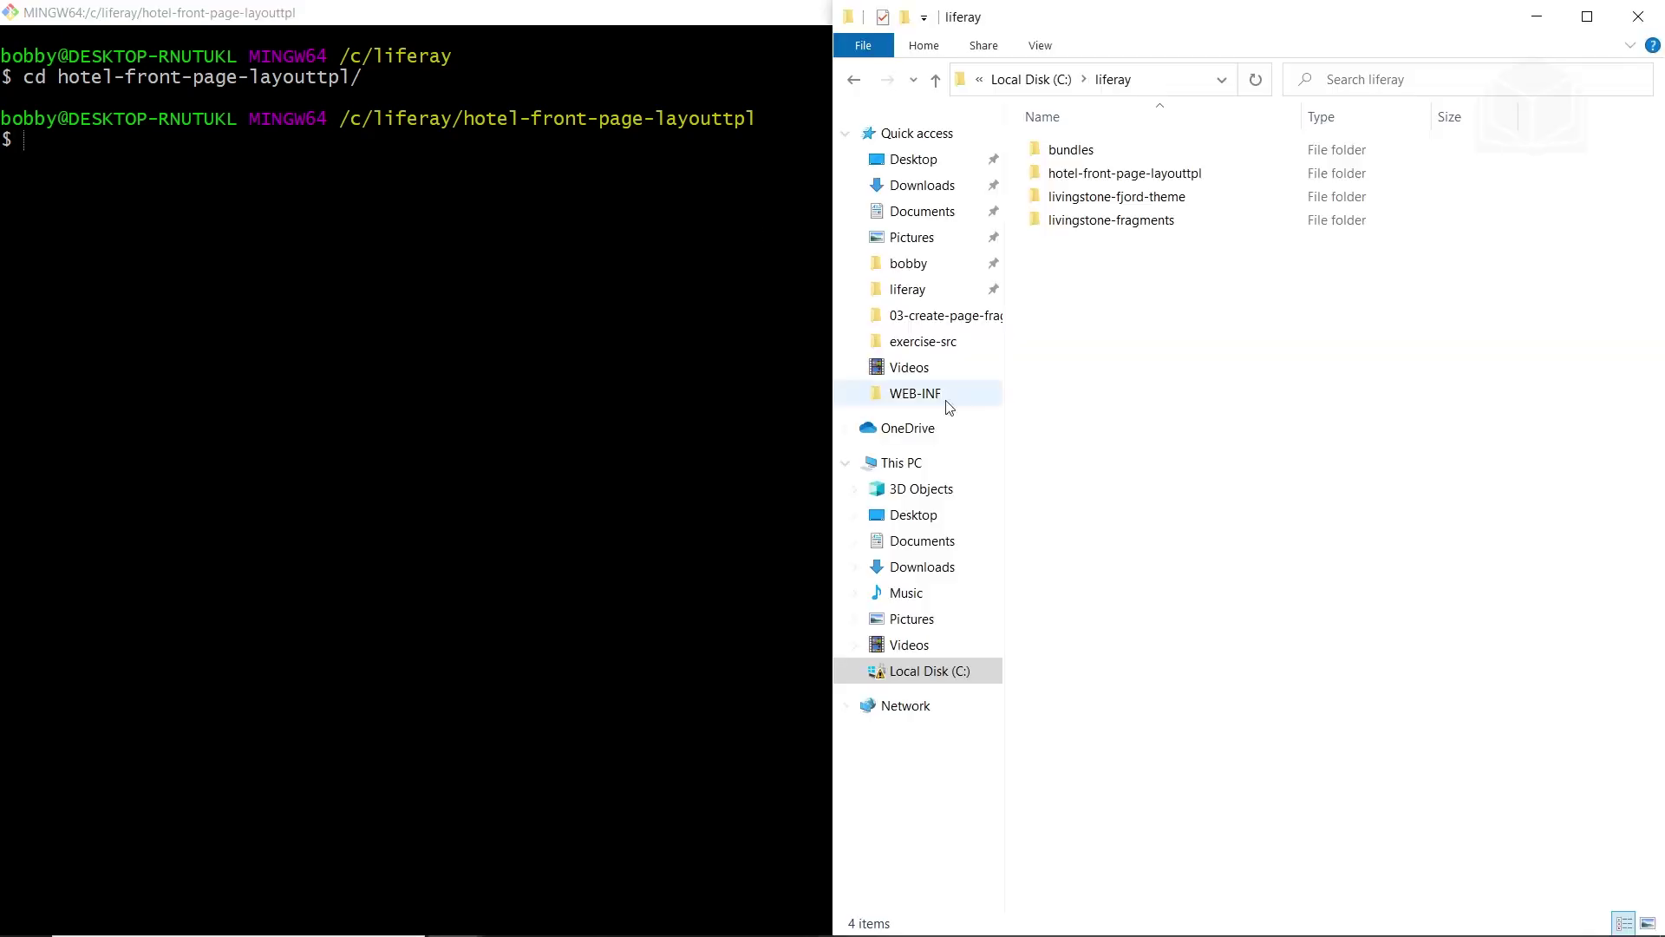
double_click(1100, 179)
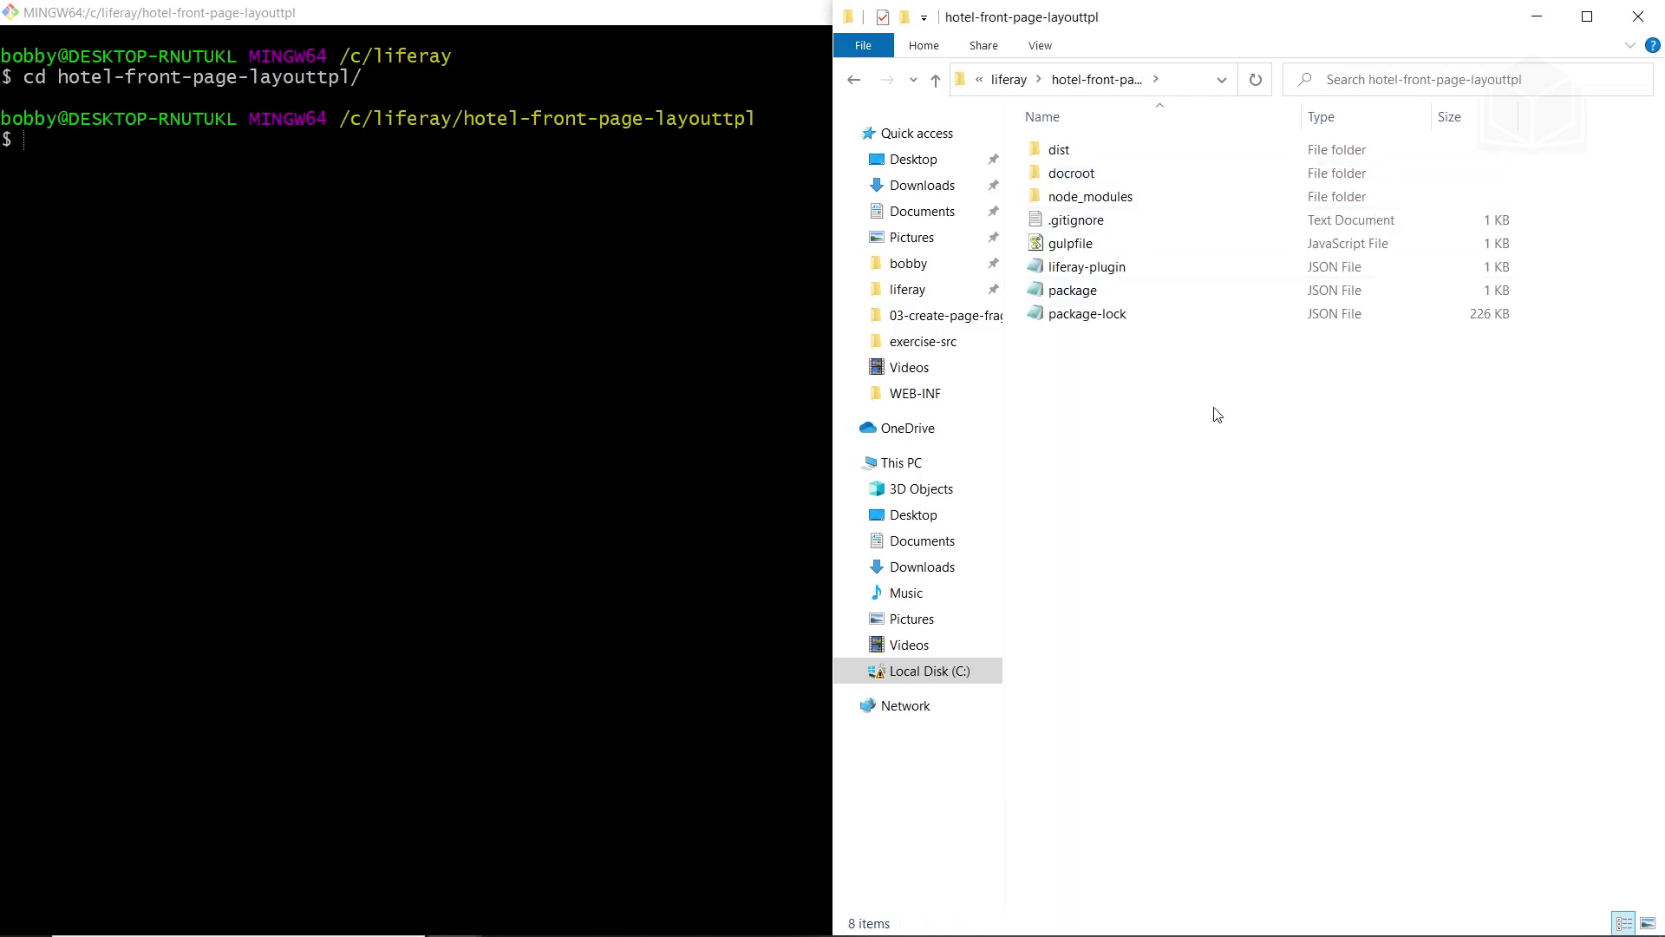
key("alt+Tab")
left_click(869, 472)
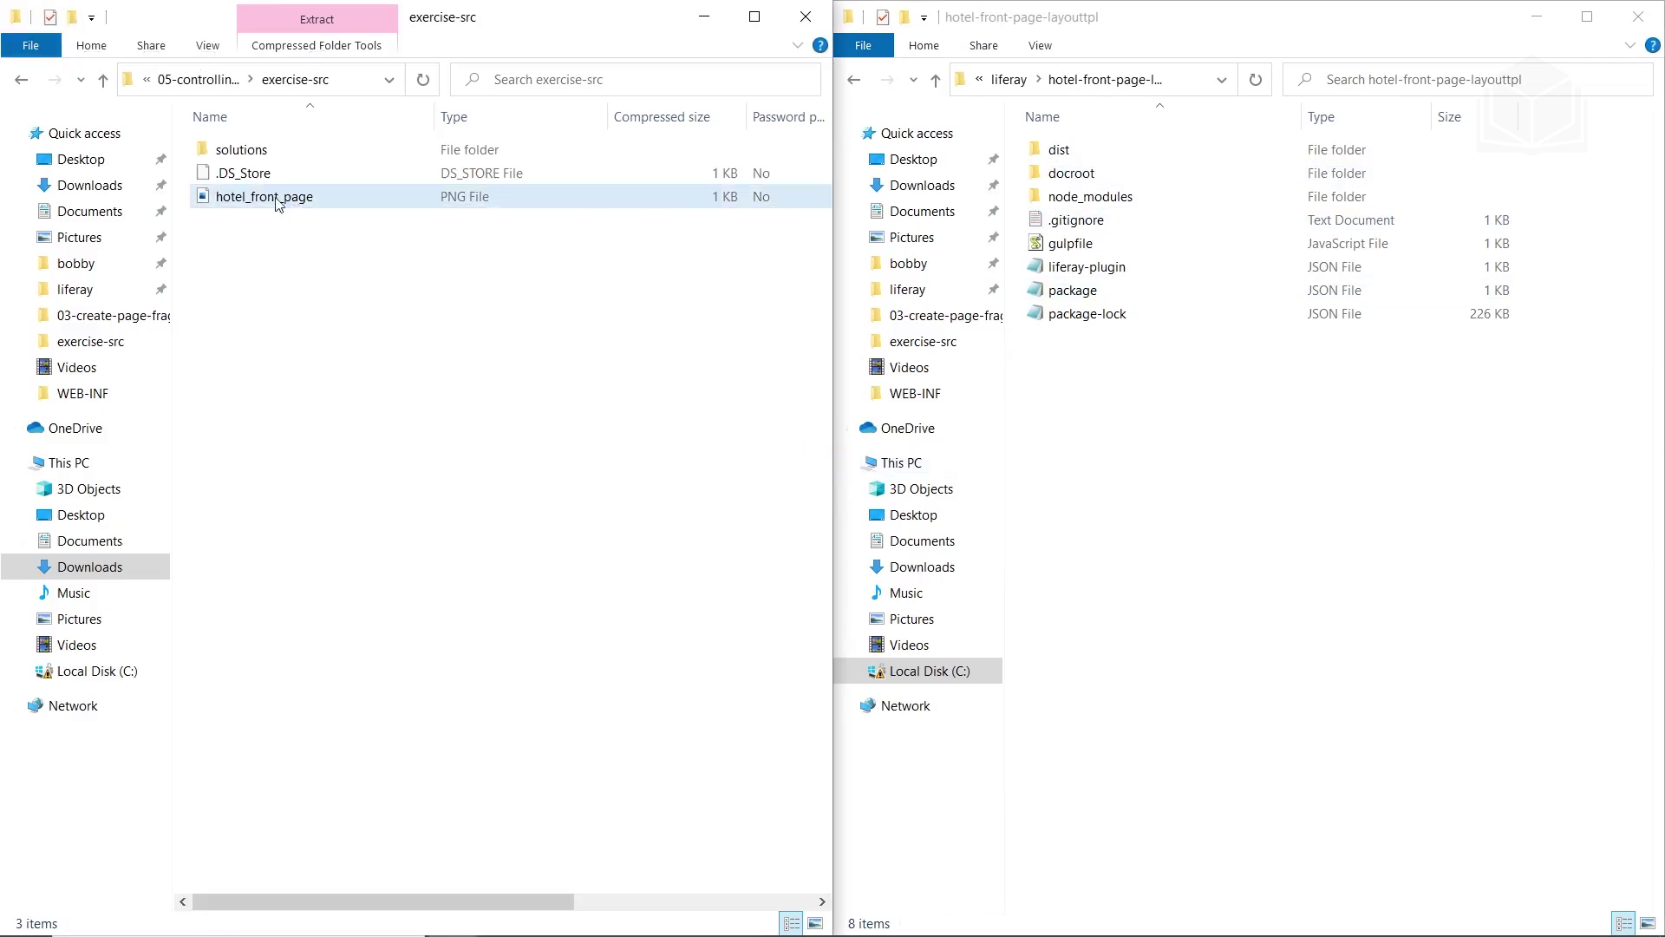
left_click(273, 203)
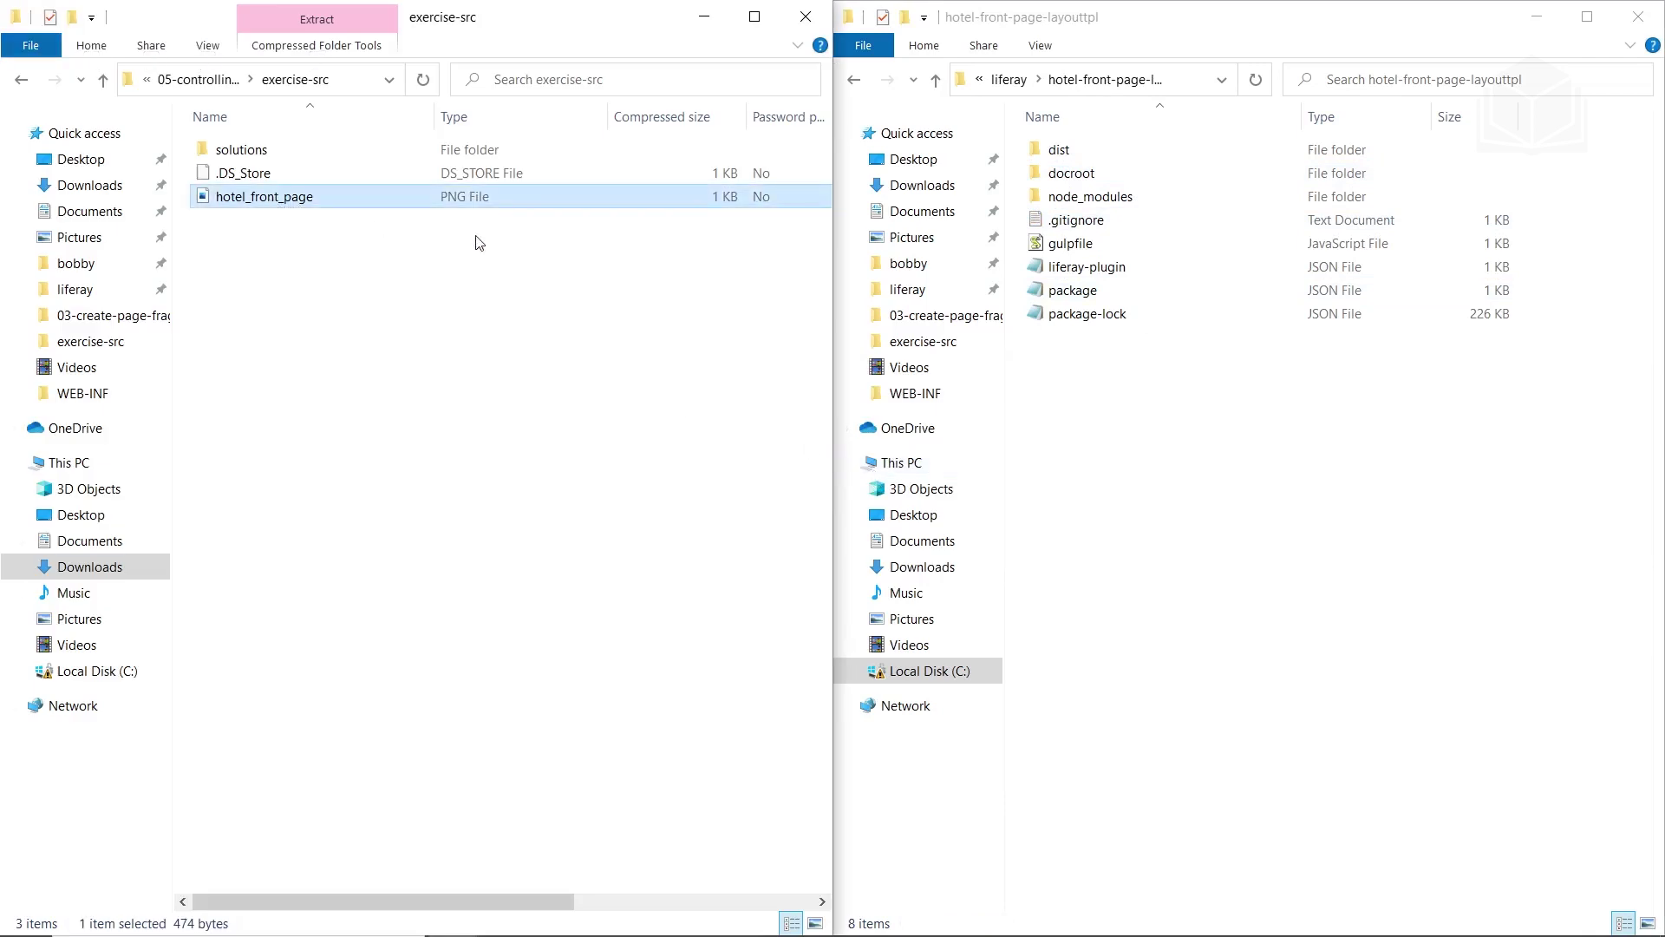
left_click(1111, 382)
double_click(1087, 182)
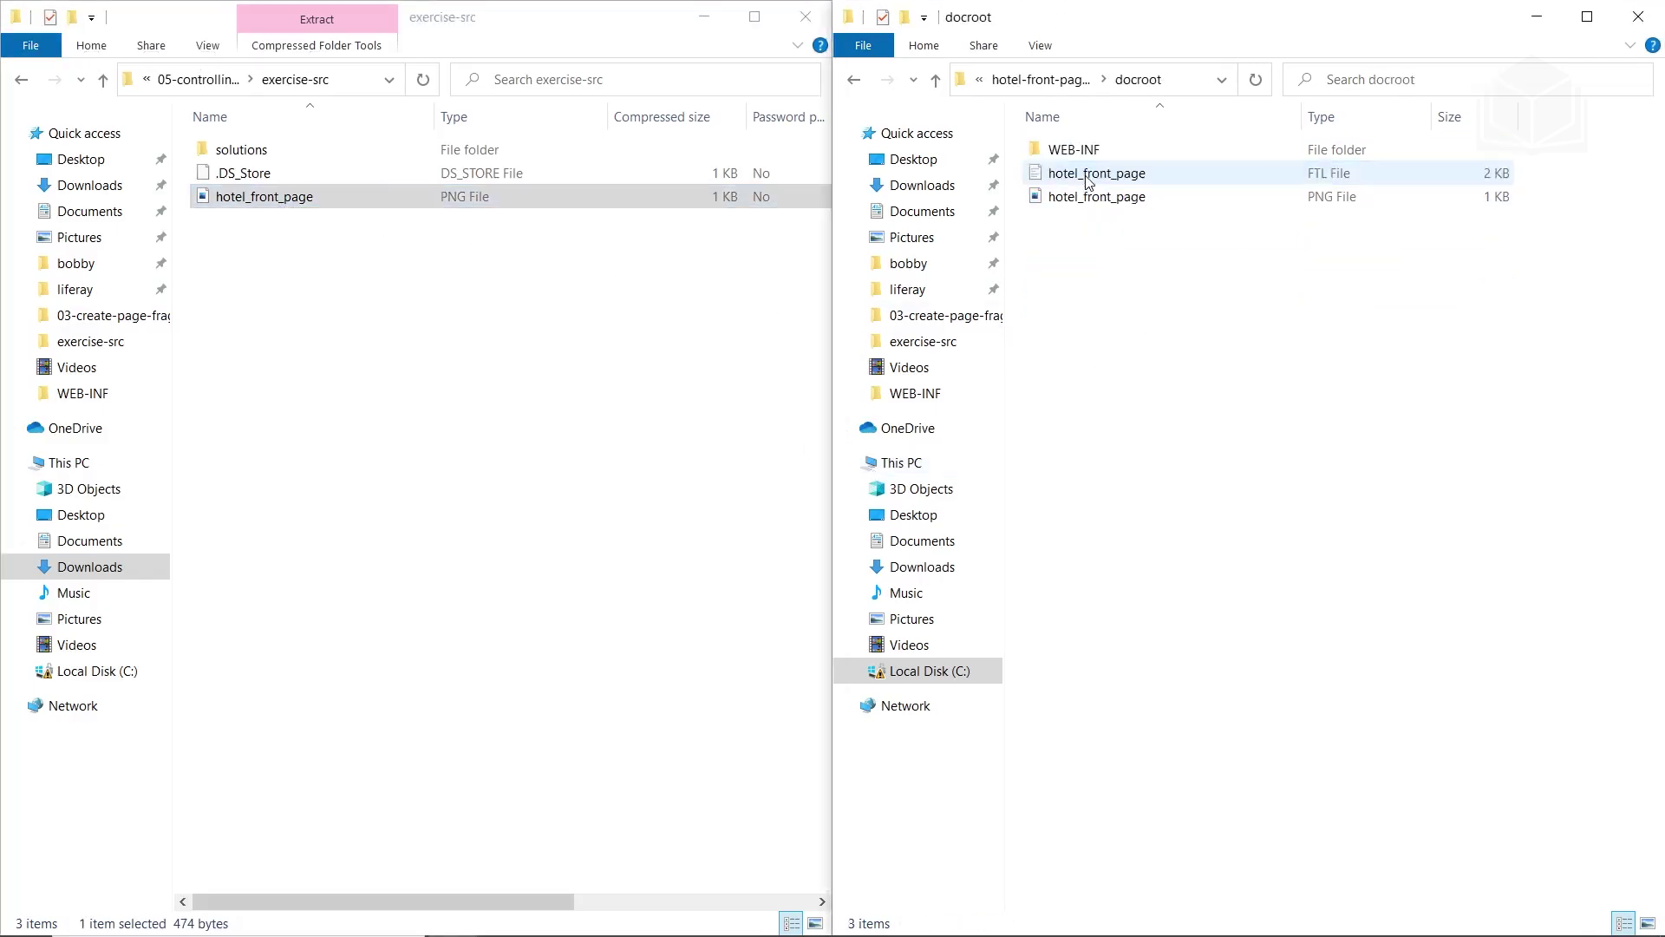
key("ctrl+v")
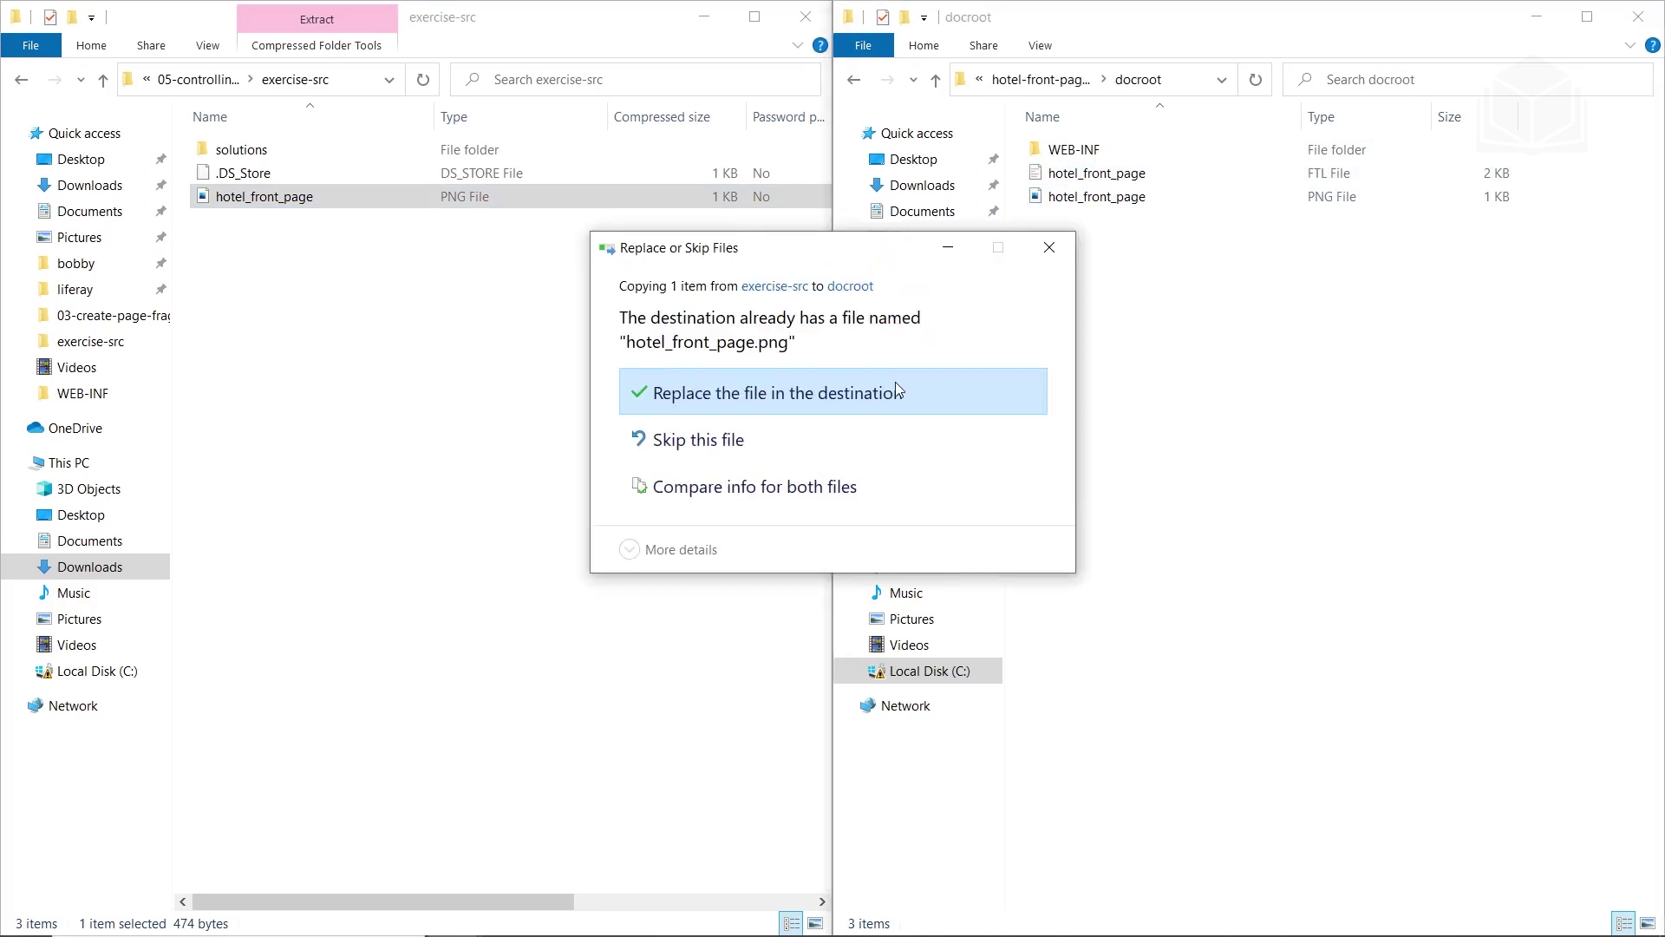
left_click(885, 393)
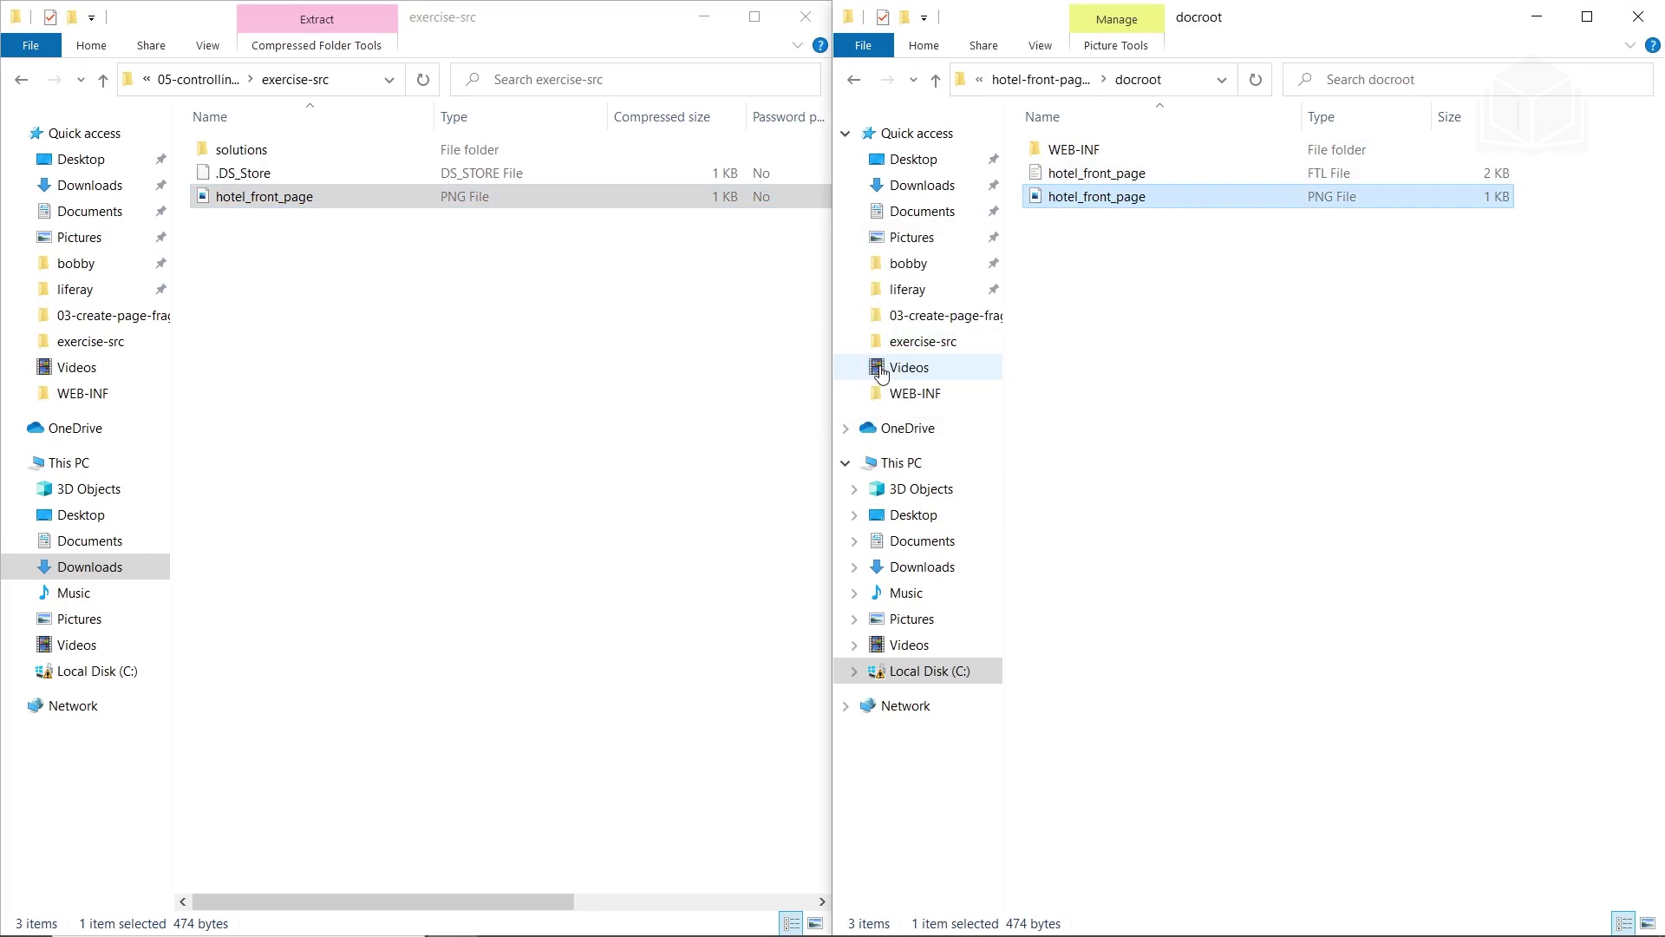
key("alt+Tab")
left_click(516, 509)
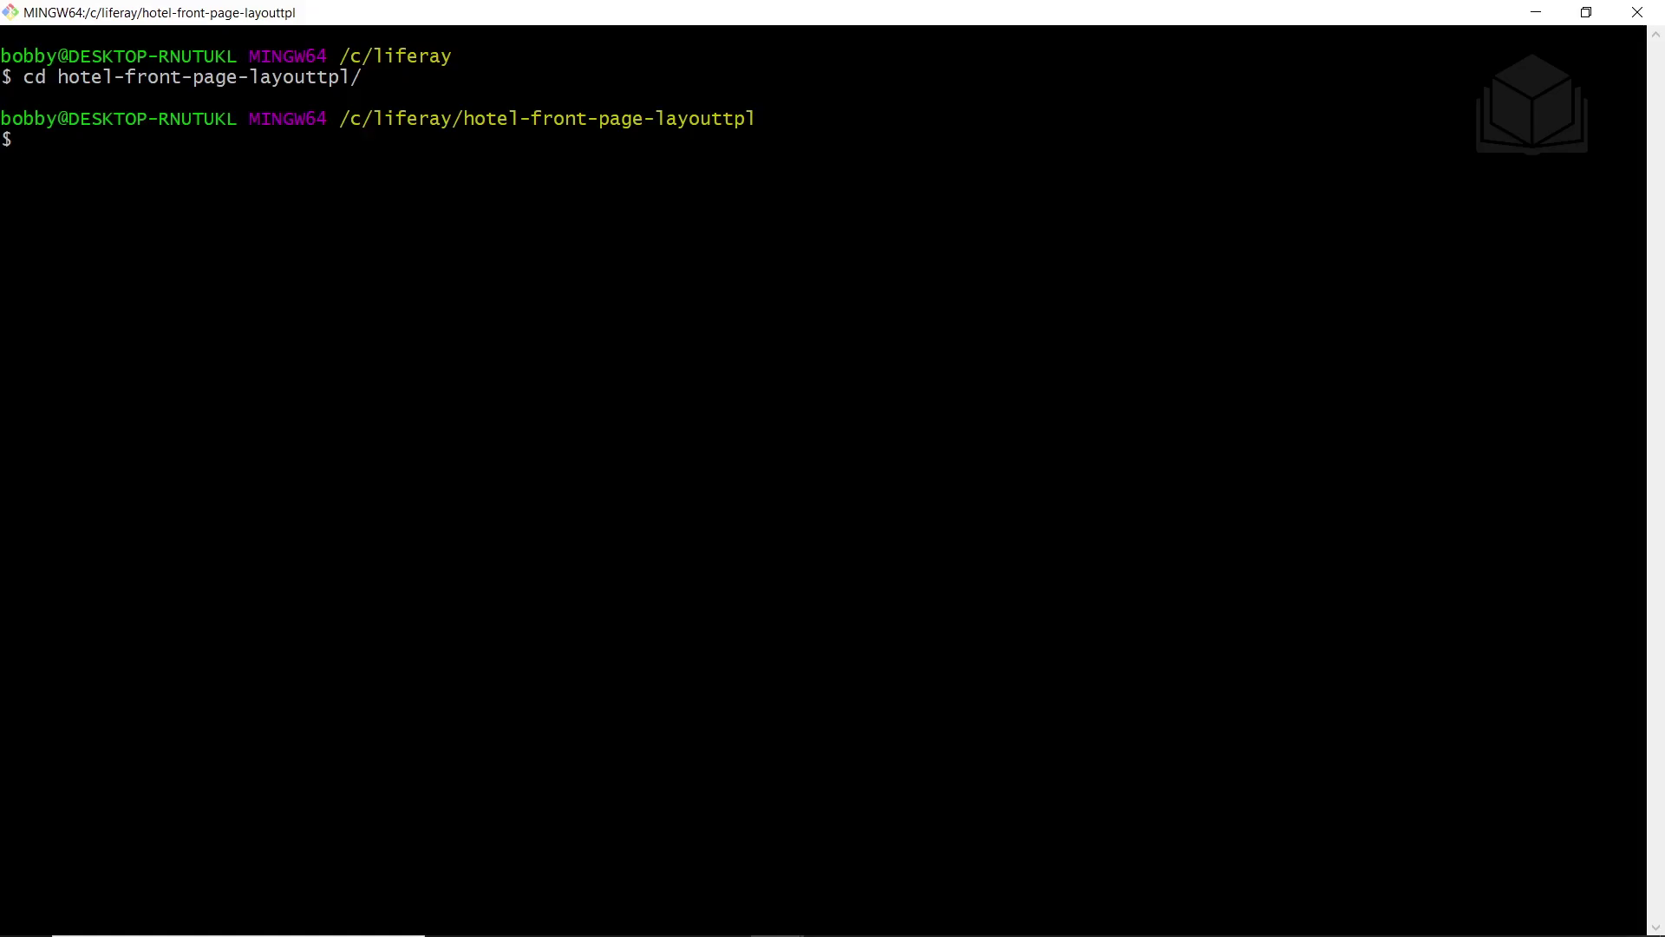
type("npm ri")
Run npm run deploy to build the layout template WAR and deploy it
key("BackSpace")
key("BackSpace")
type("run deploy")
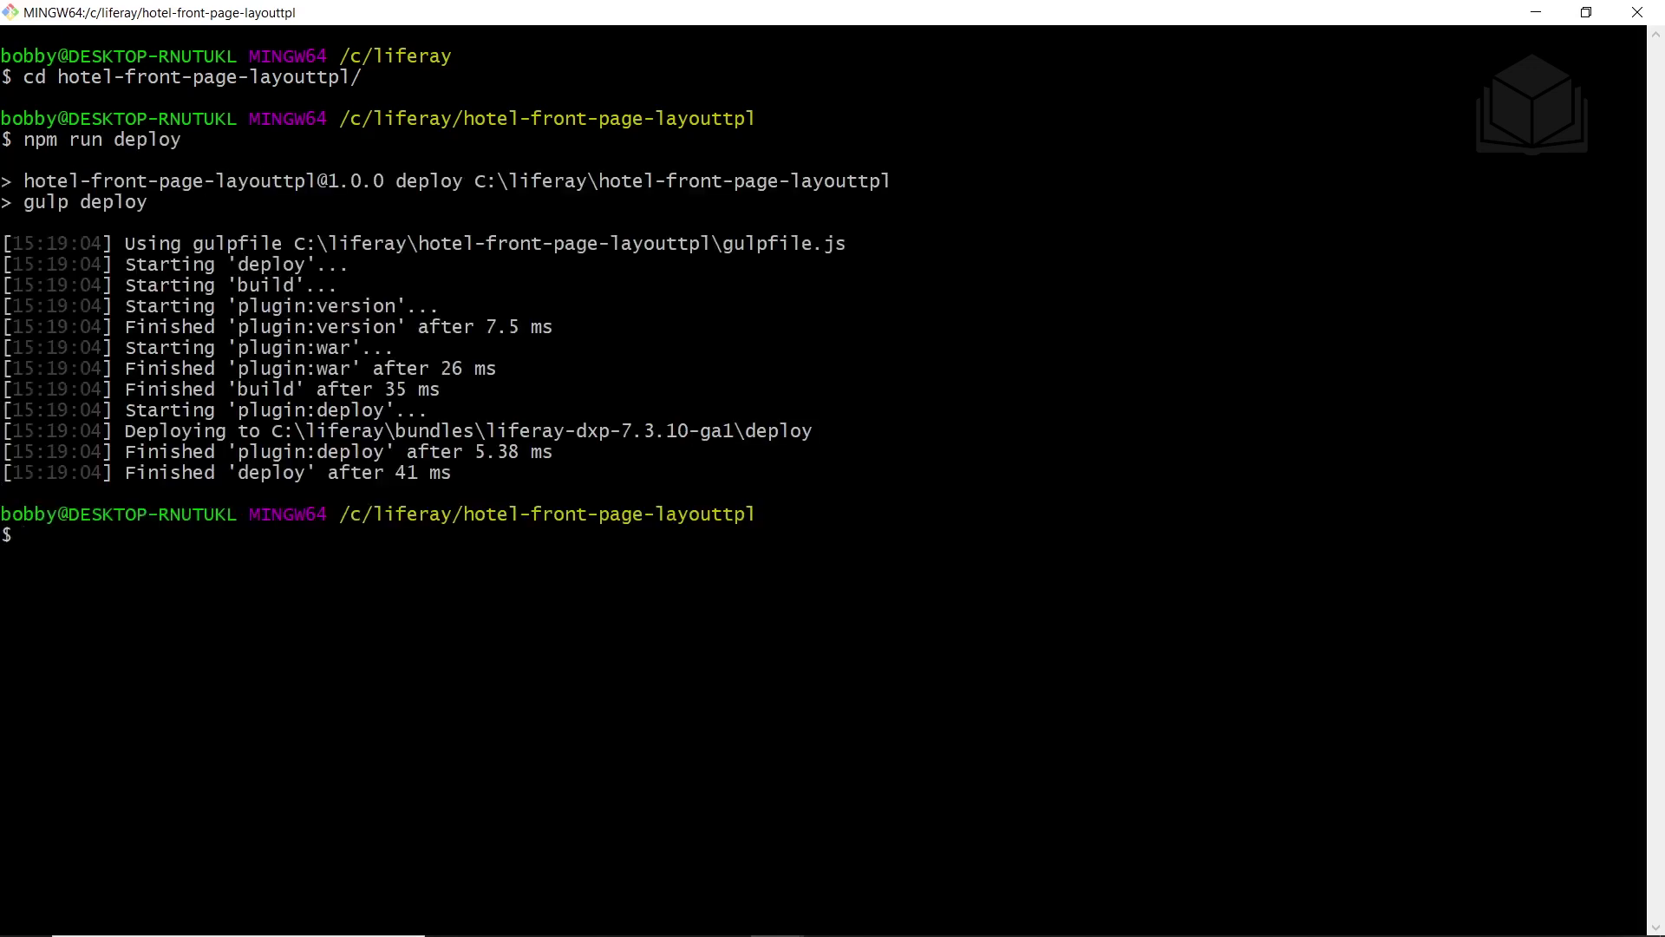
key("alt+Tab")
Sign in to the Livingstone Hotels & Resorts site as an administrator
left_click(724, 446)
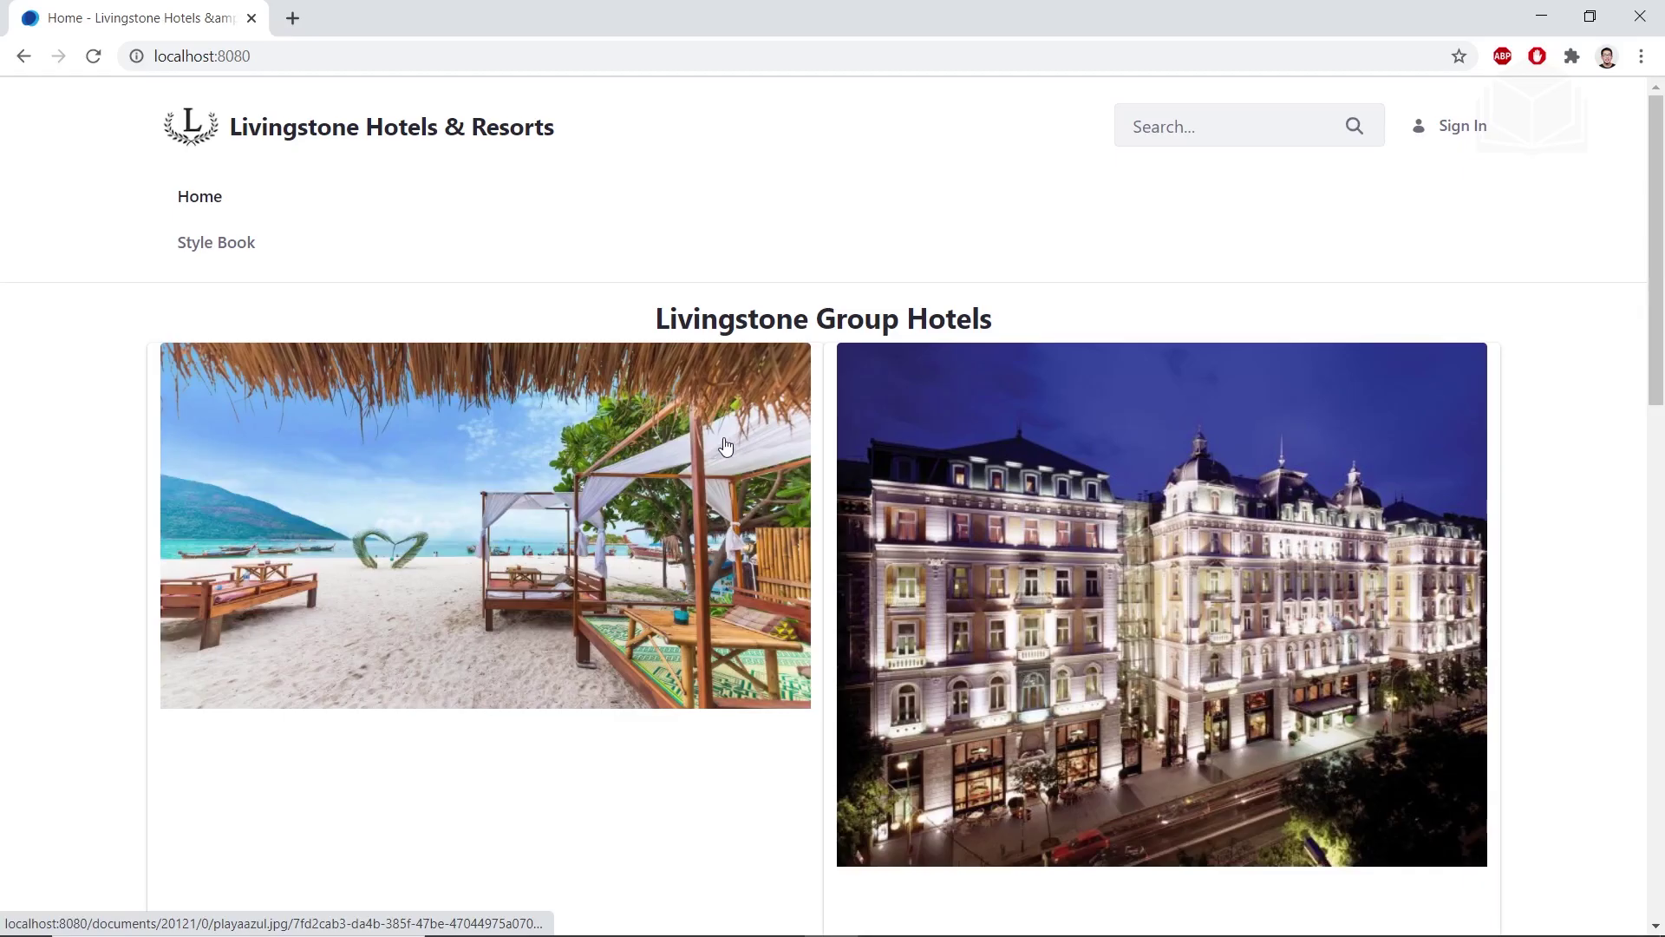
left_click(1454, 133)
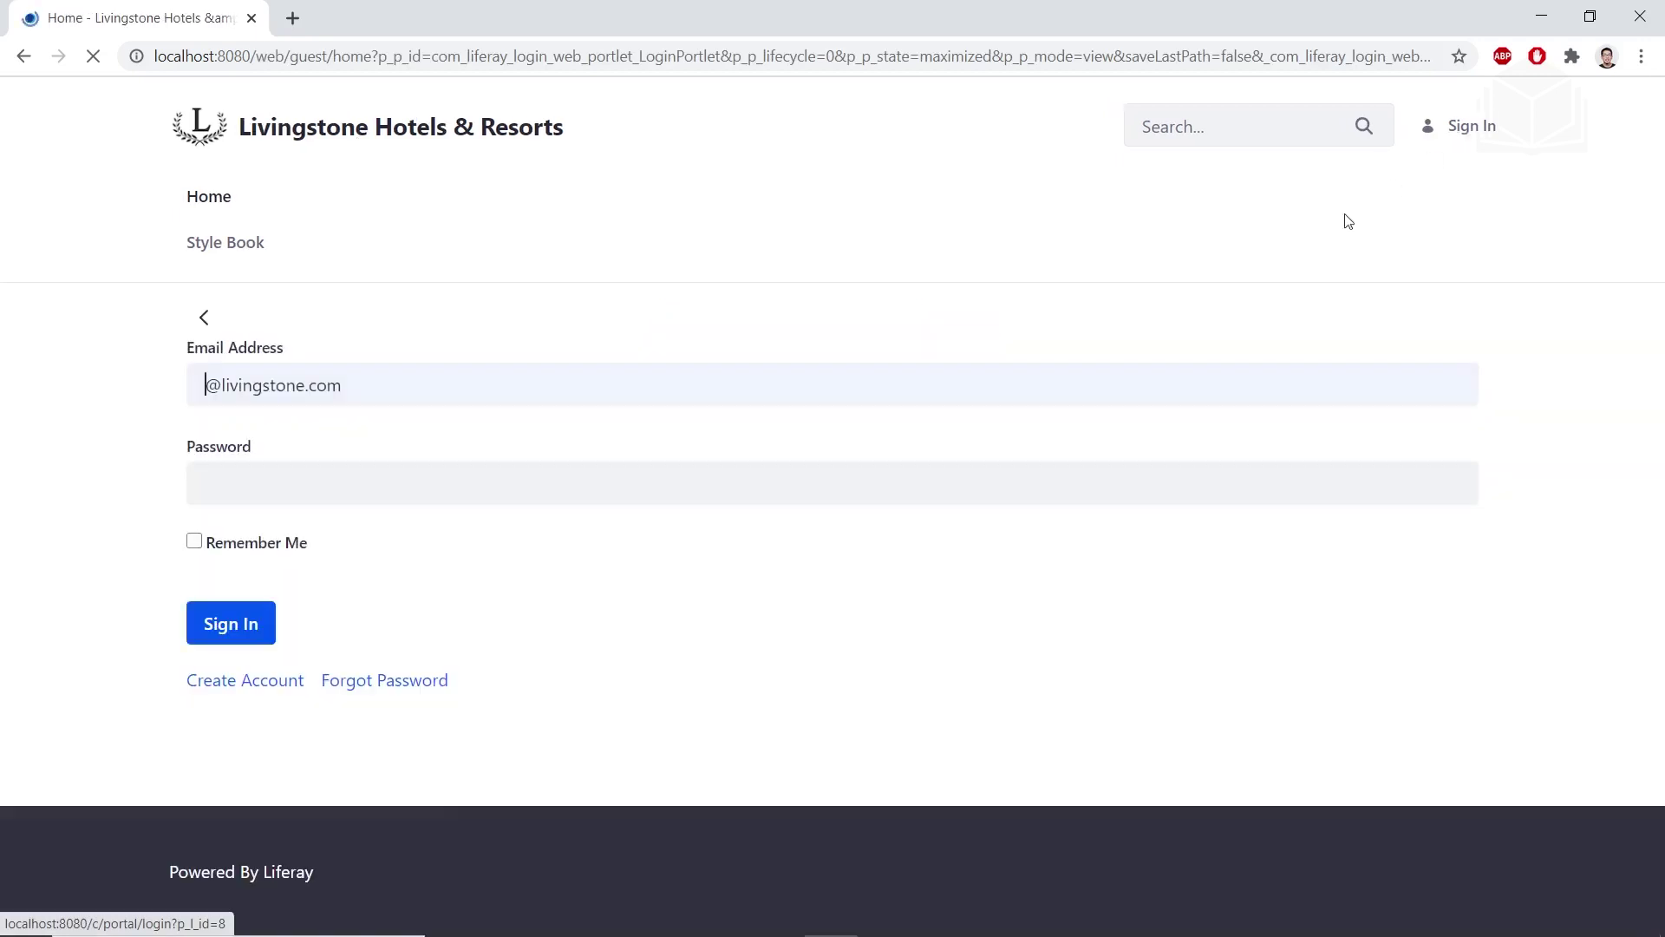
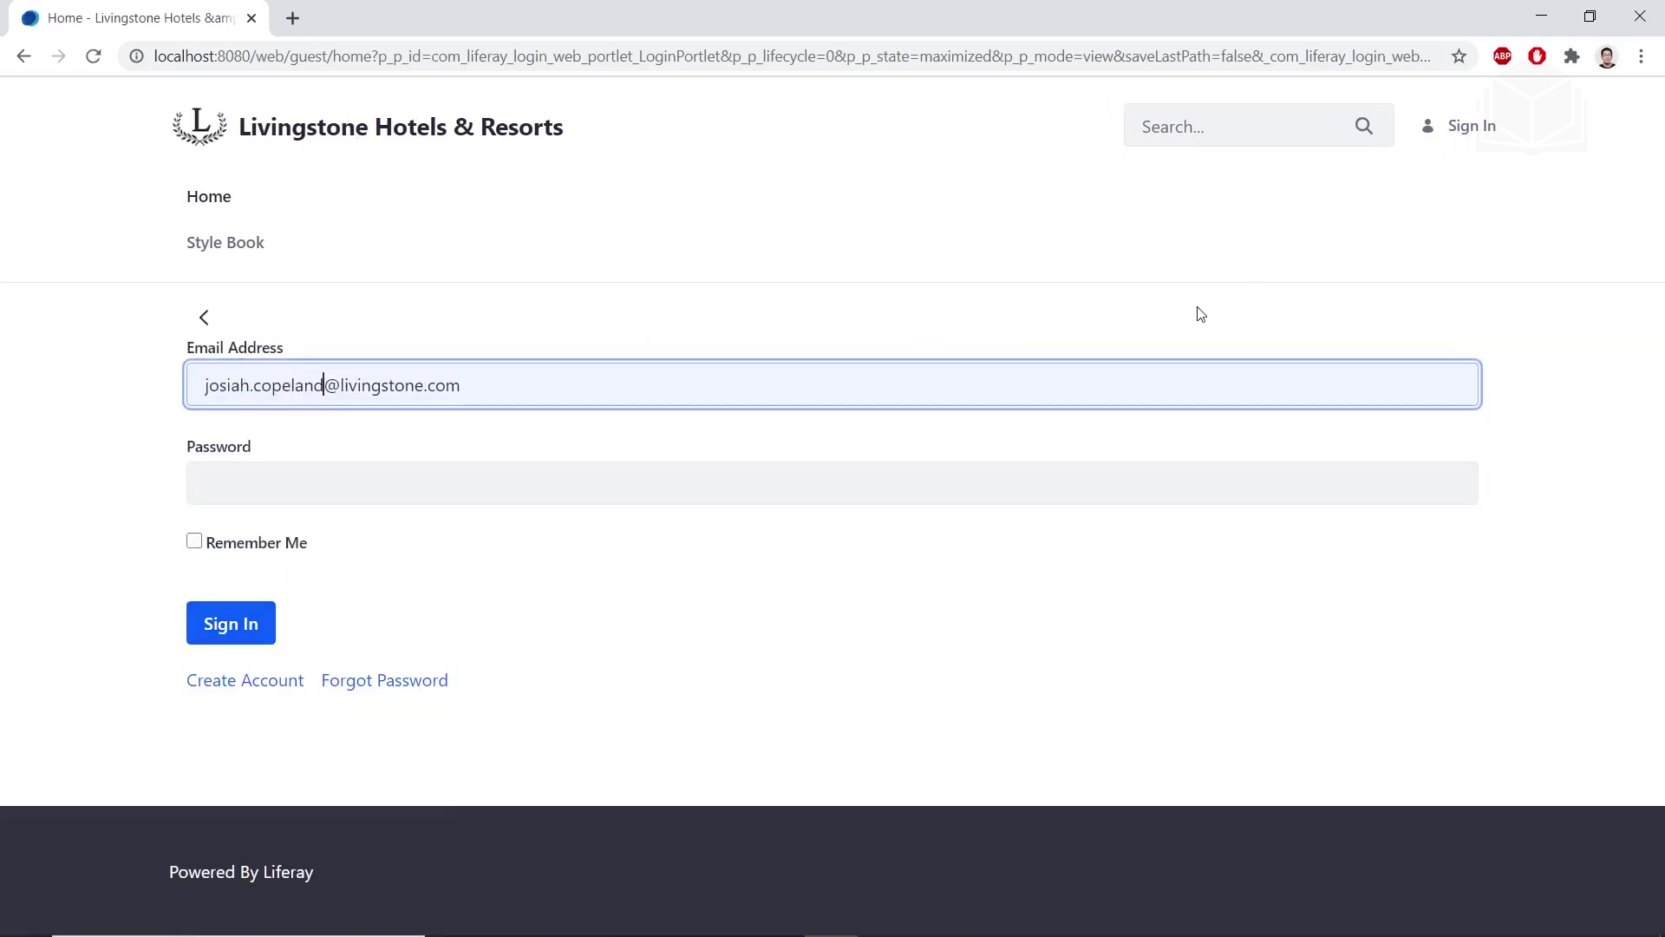
key("Tab")
key("Return")
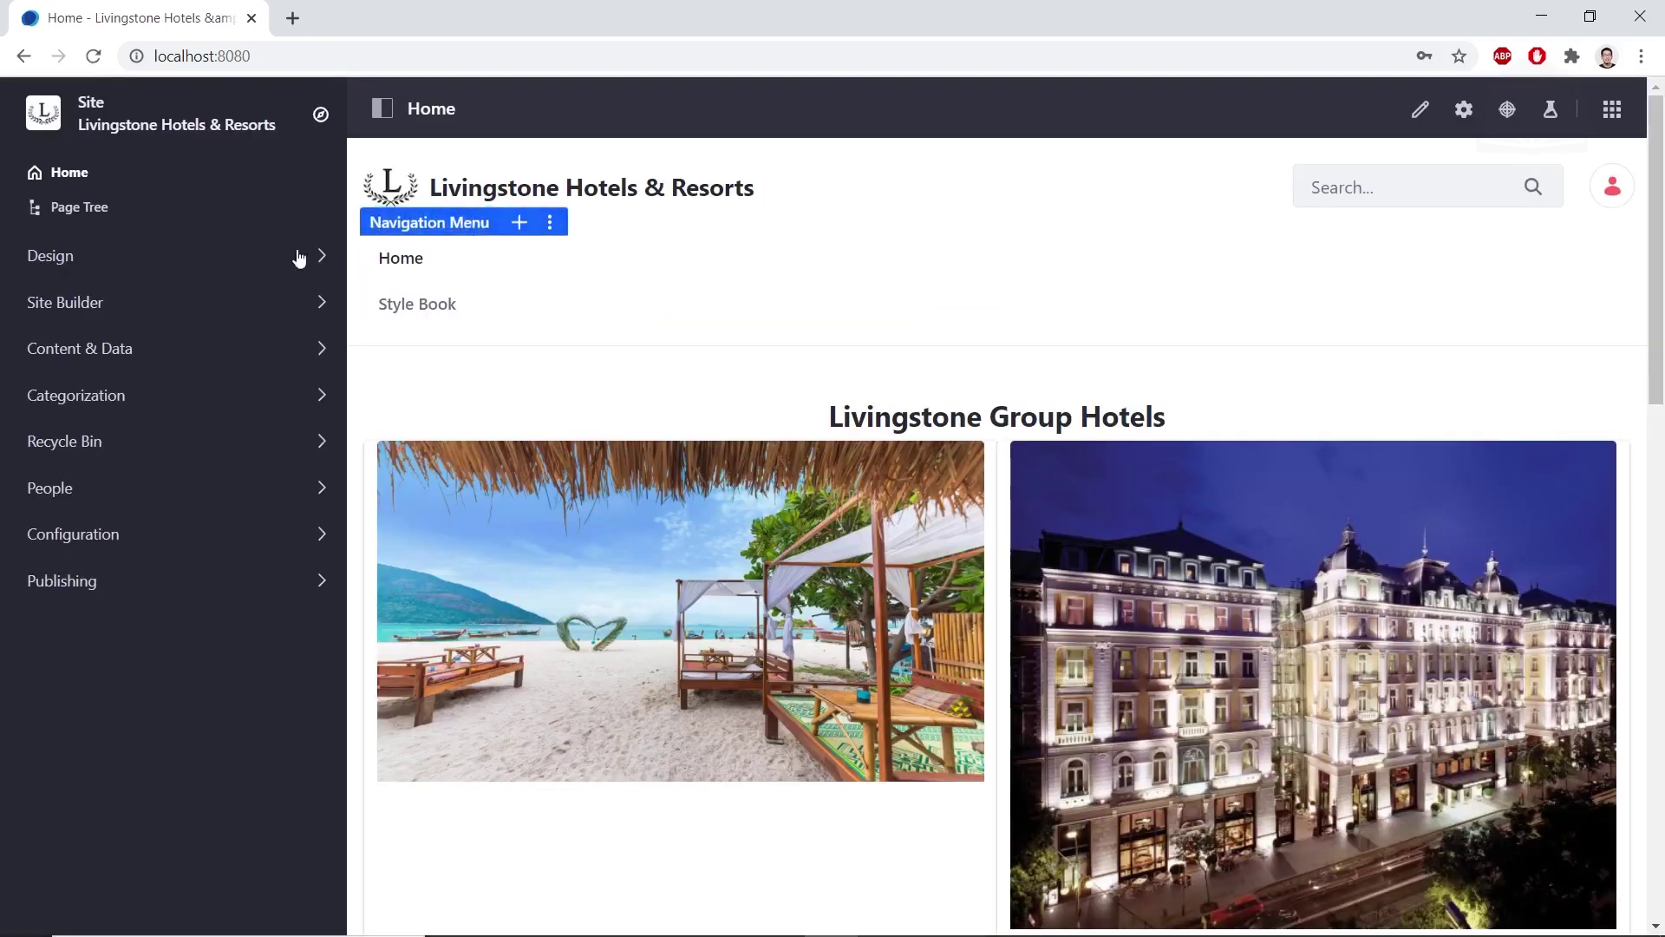
Go to Site Builder > Pages and start adding a new page
left_click(124, 312)
left_click(80, 363)
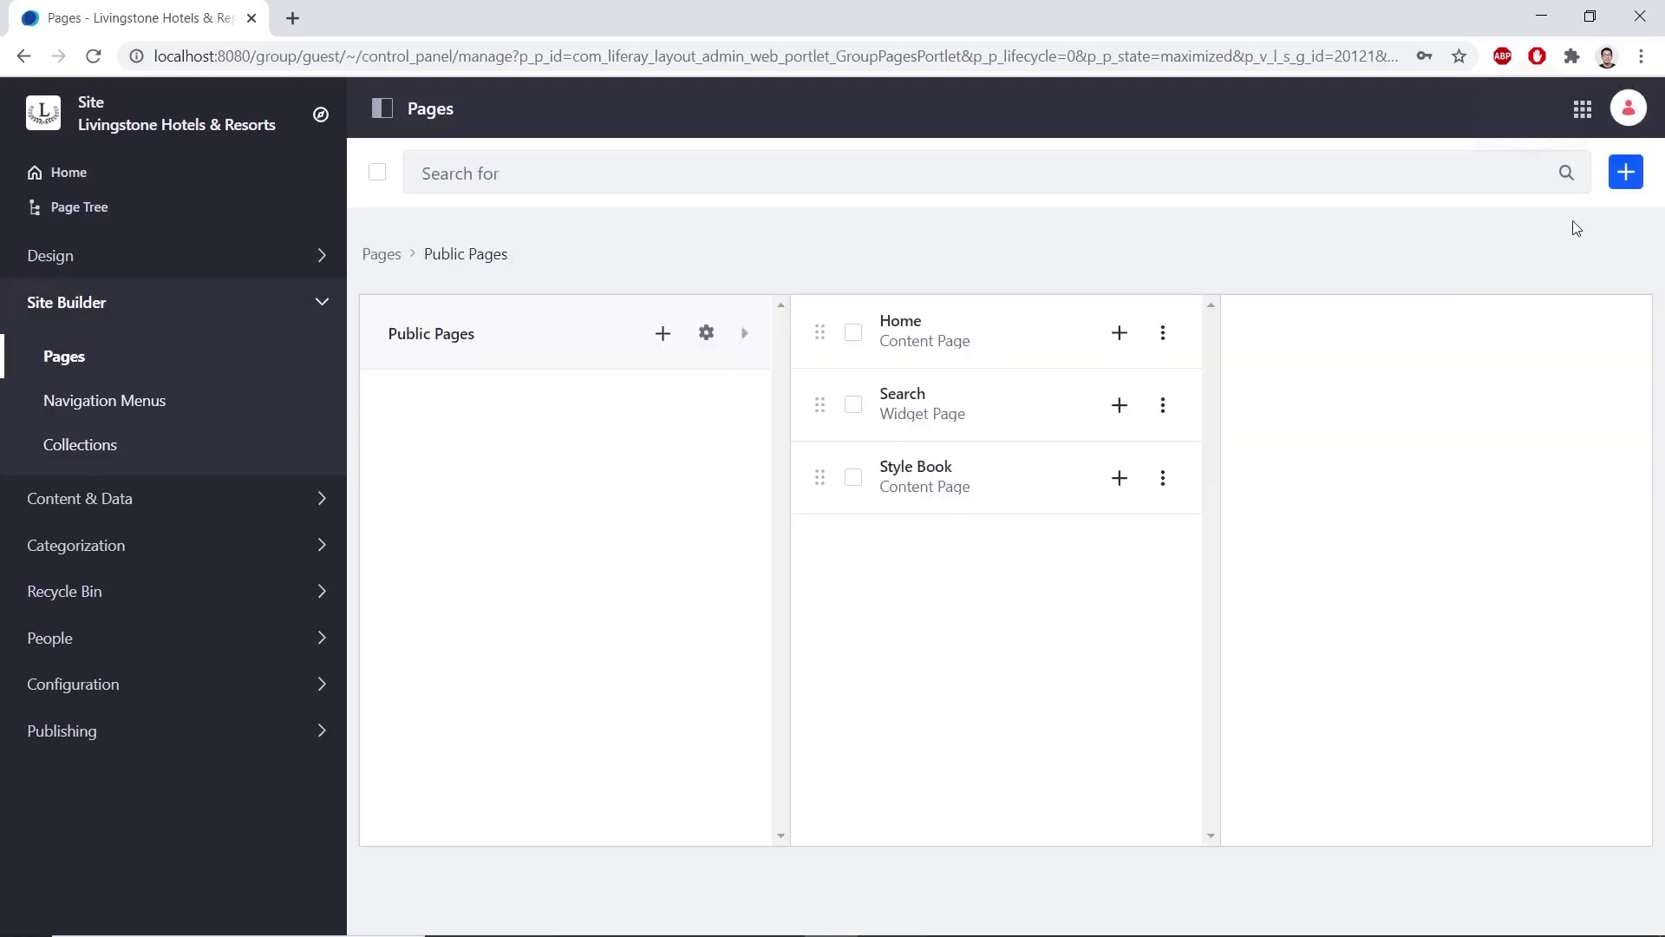
left_click(1625, 184)
Add a public Widget Page named 'Hotel Front Page'
left_click(1415, 170)
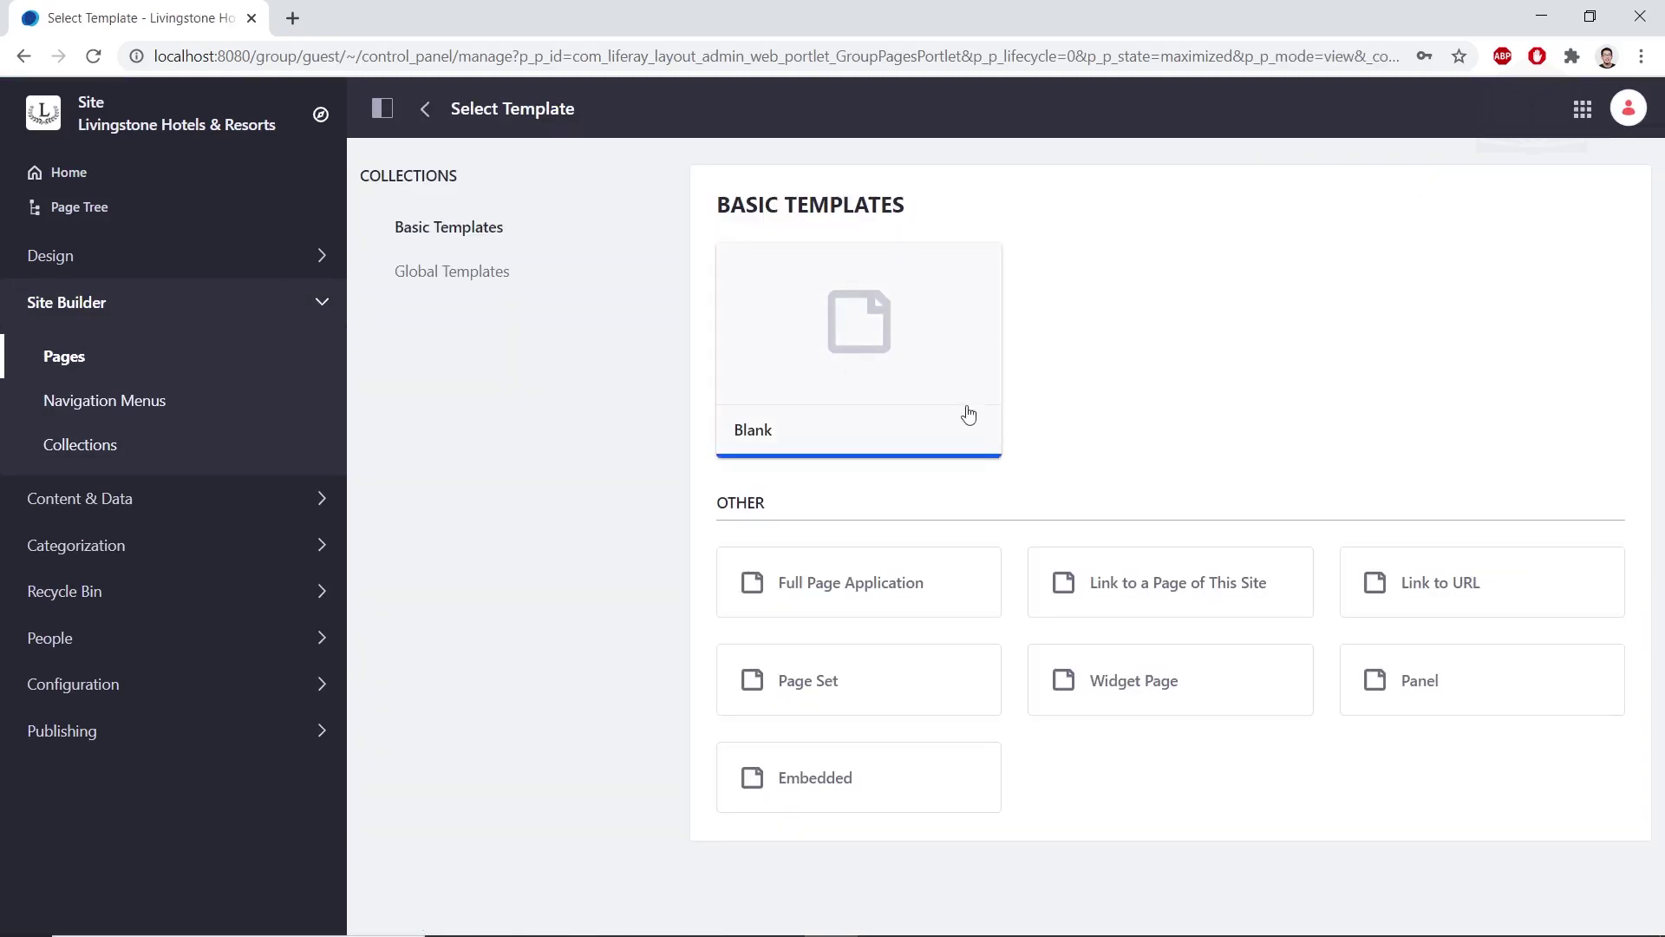
left_click(1155, 702)
type("Hotel Fornt")
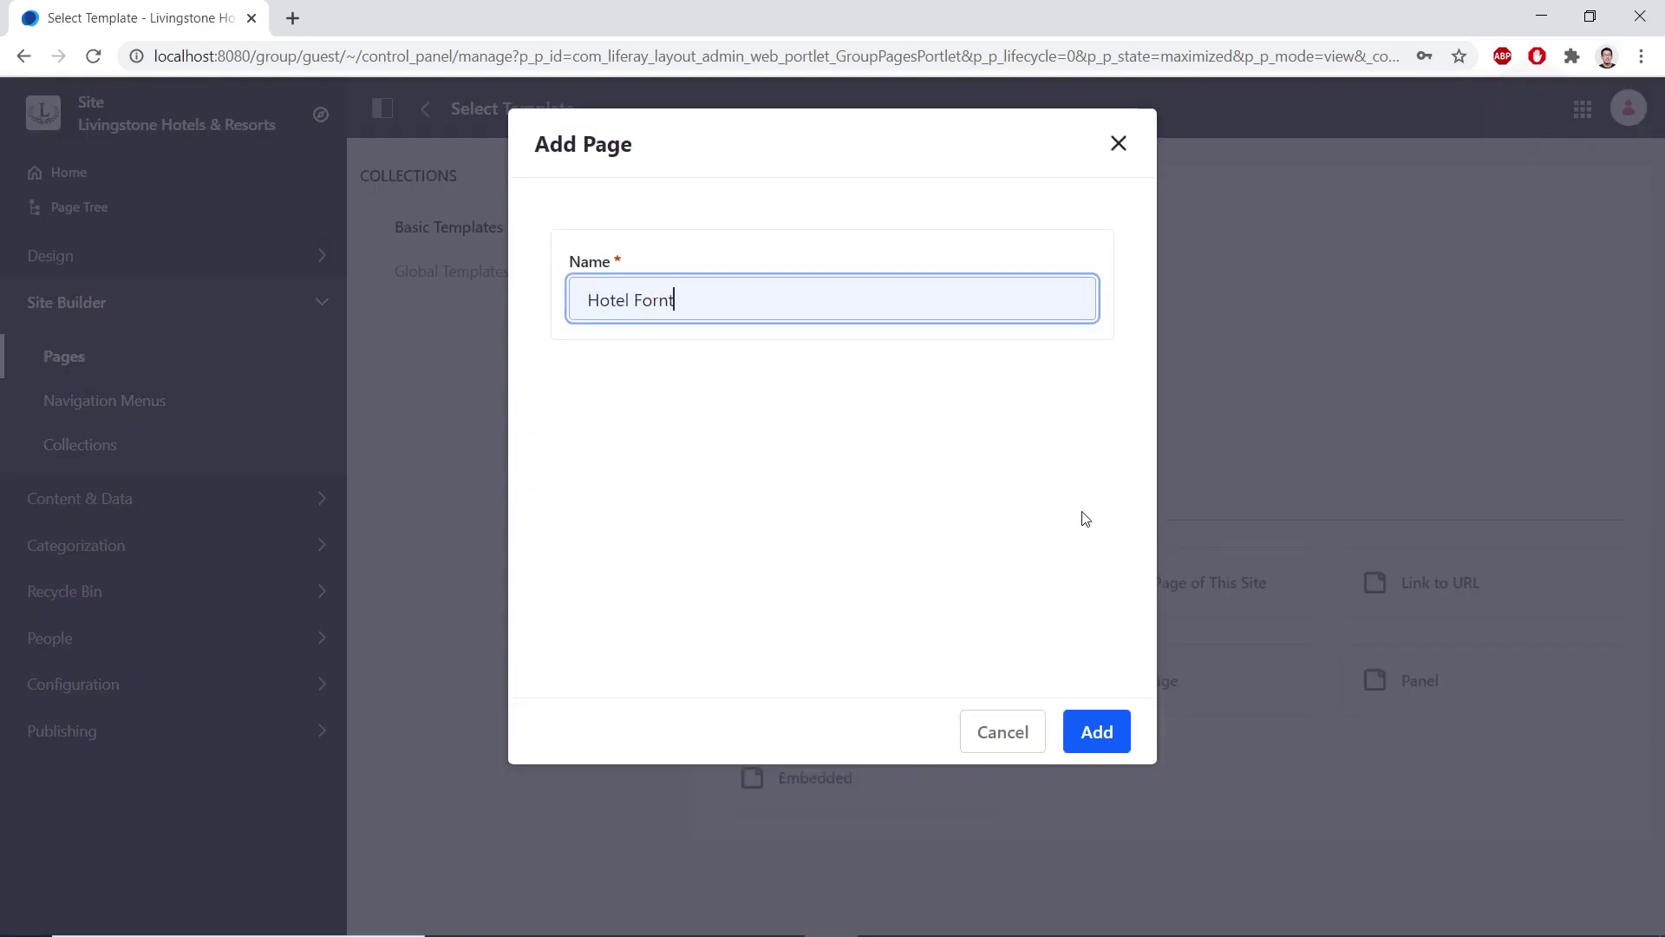
key("BackSpace")
key("BackSpace")
key("BackSpace")
type("ront Page")
left_click(1099, 729)
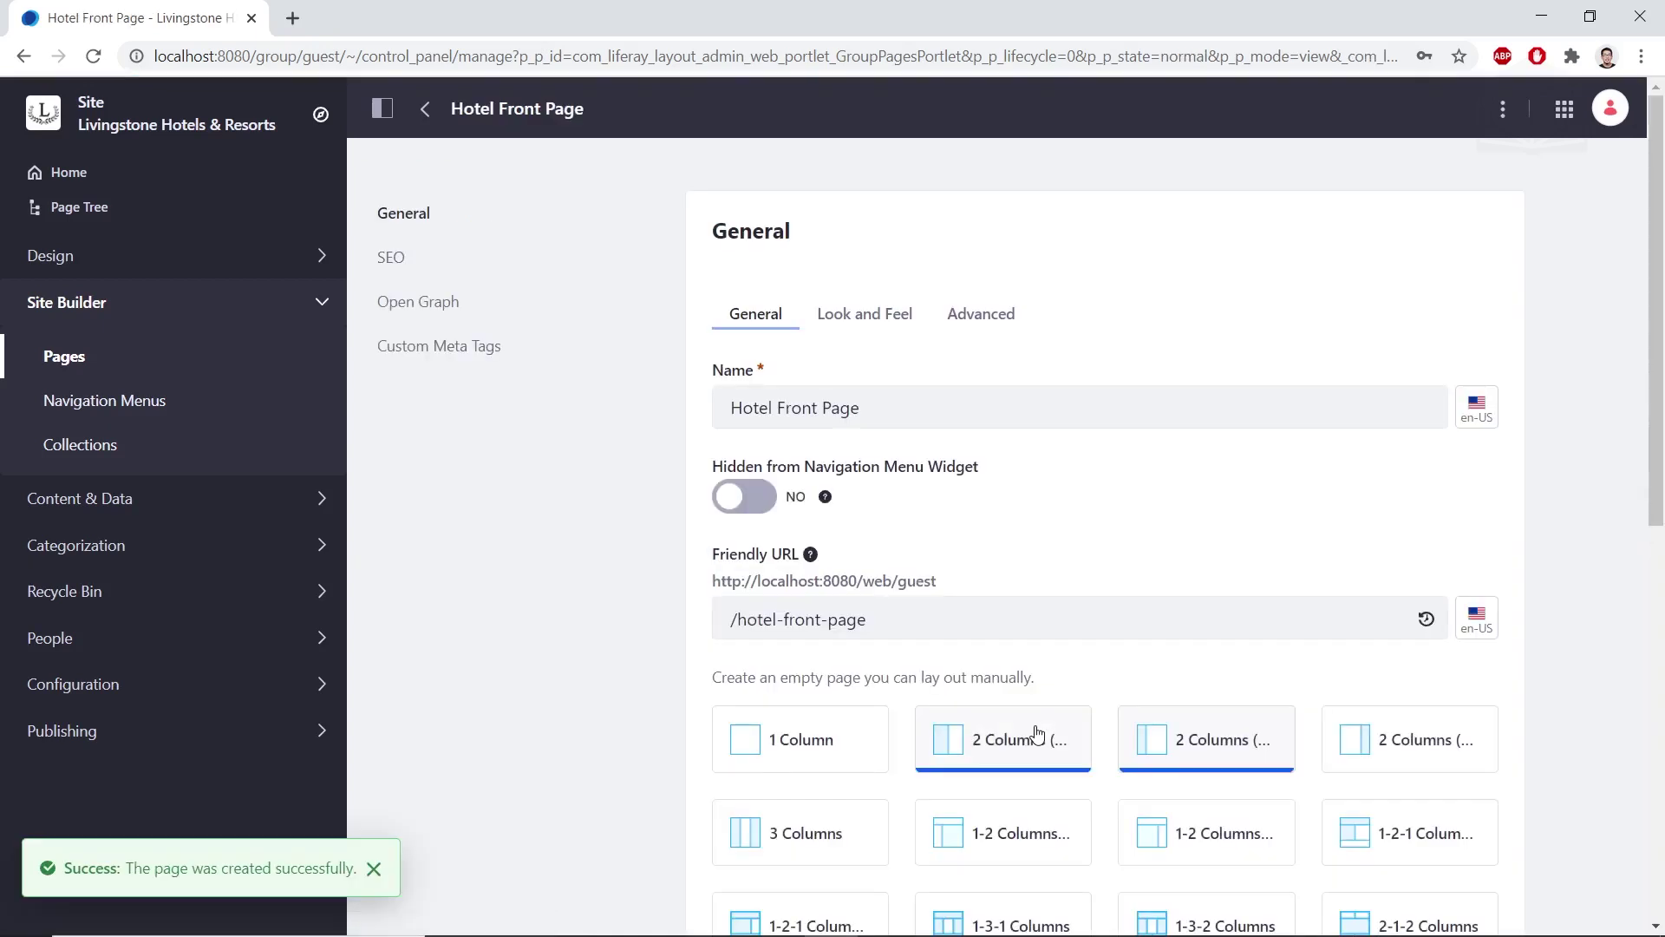
scroll(1070, 625, "down", 2)
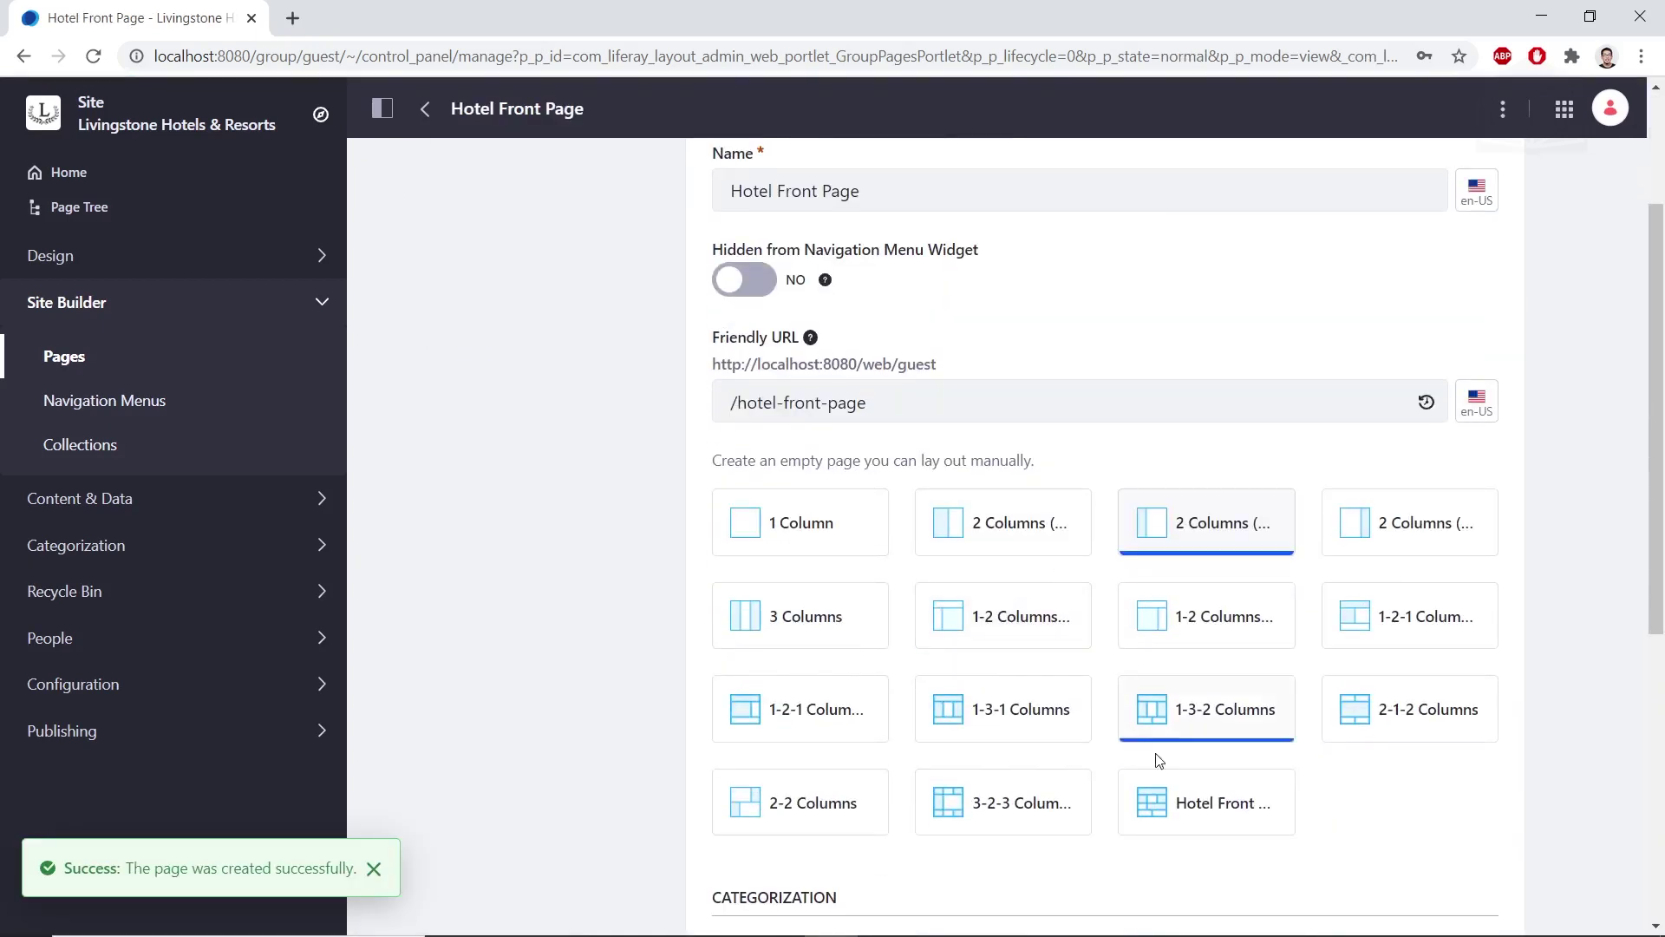
Select the Hotel Front Page layout template for the page and save it
left_click(1196, 817)
scroll(1238, 755, "down", 3)
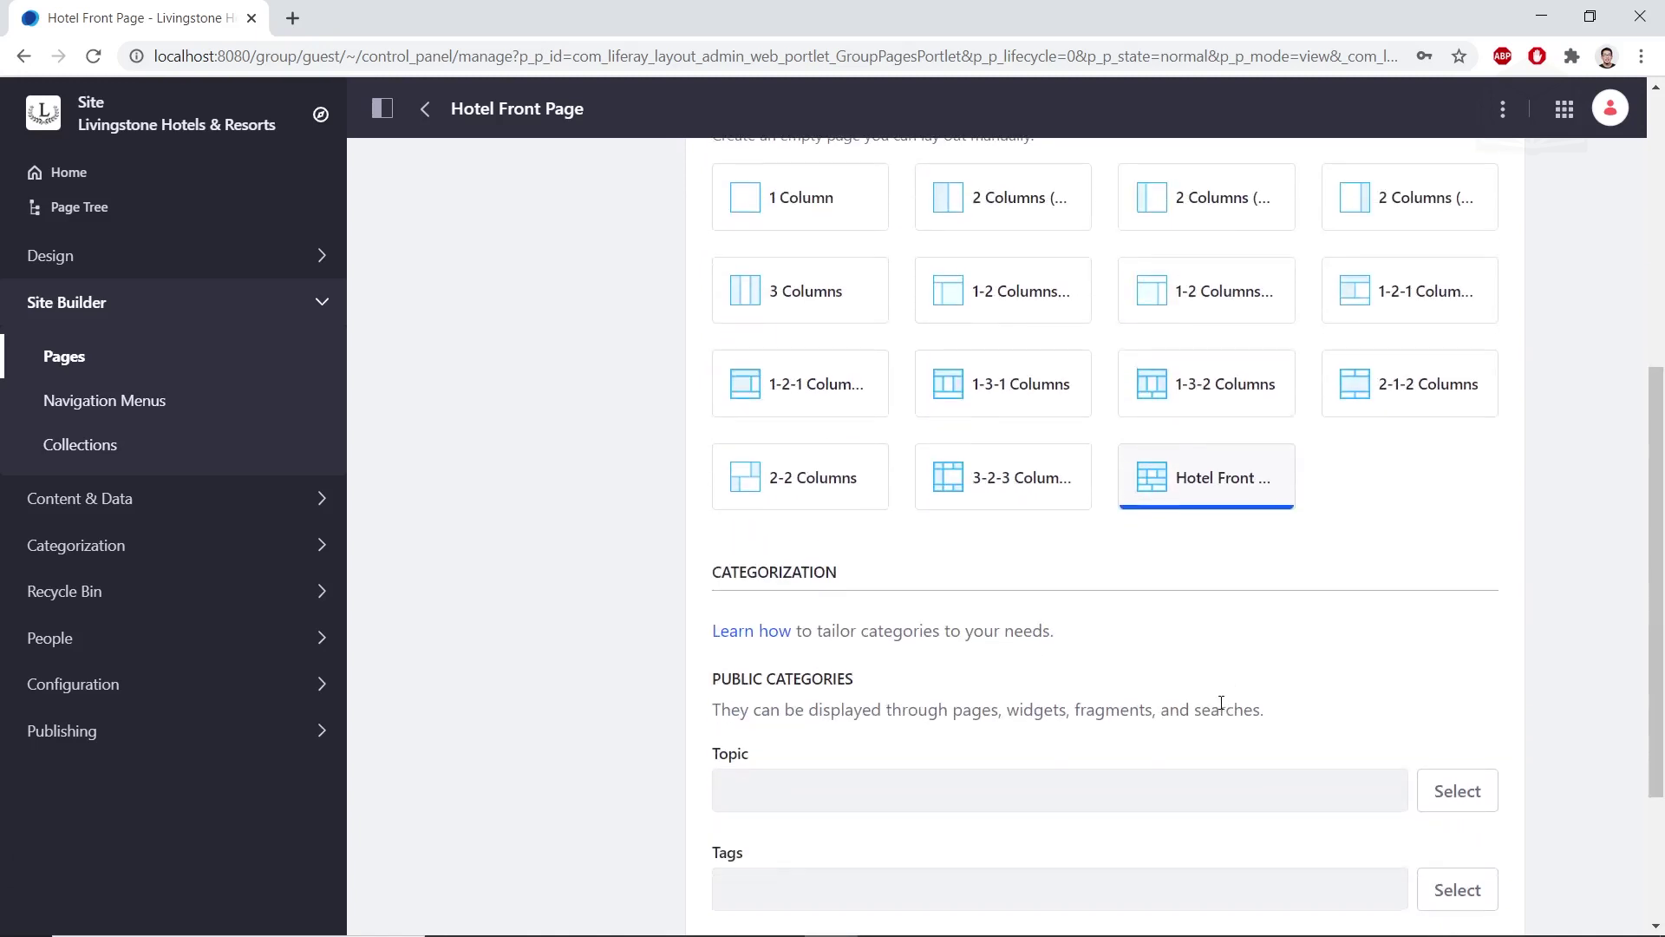
scroll(1220, 705, "down", 2)
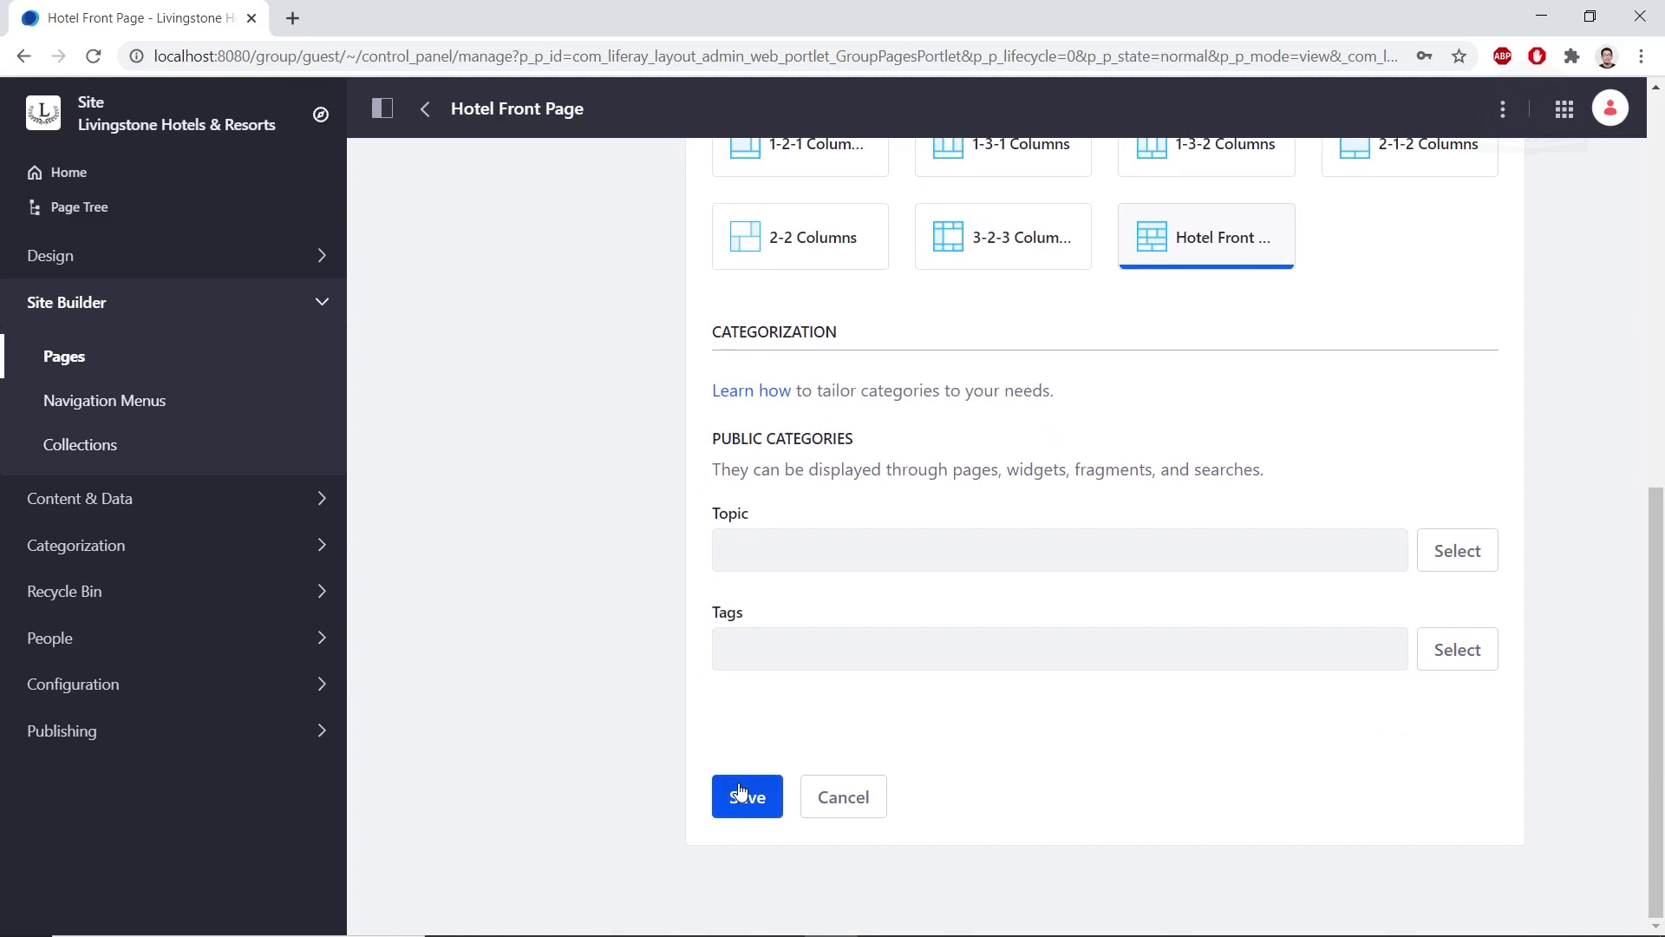
left_click(739, 795)
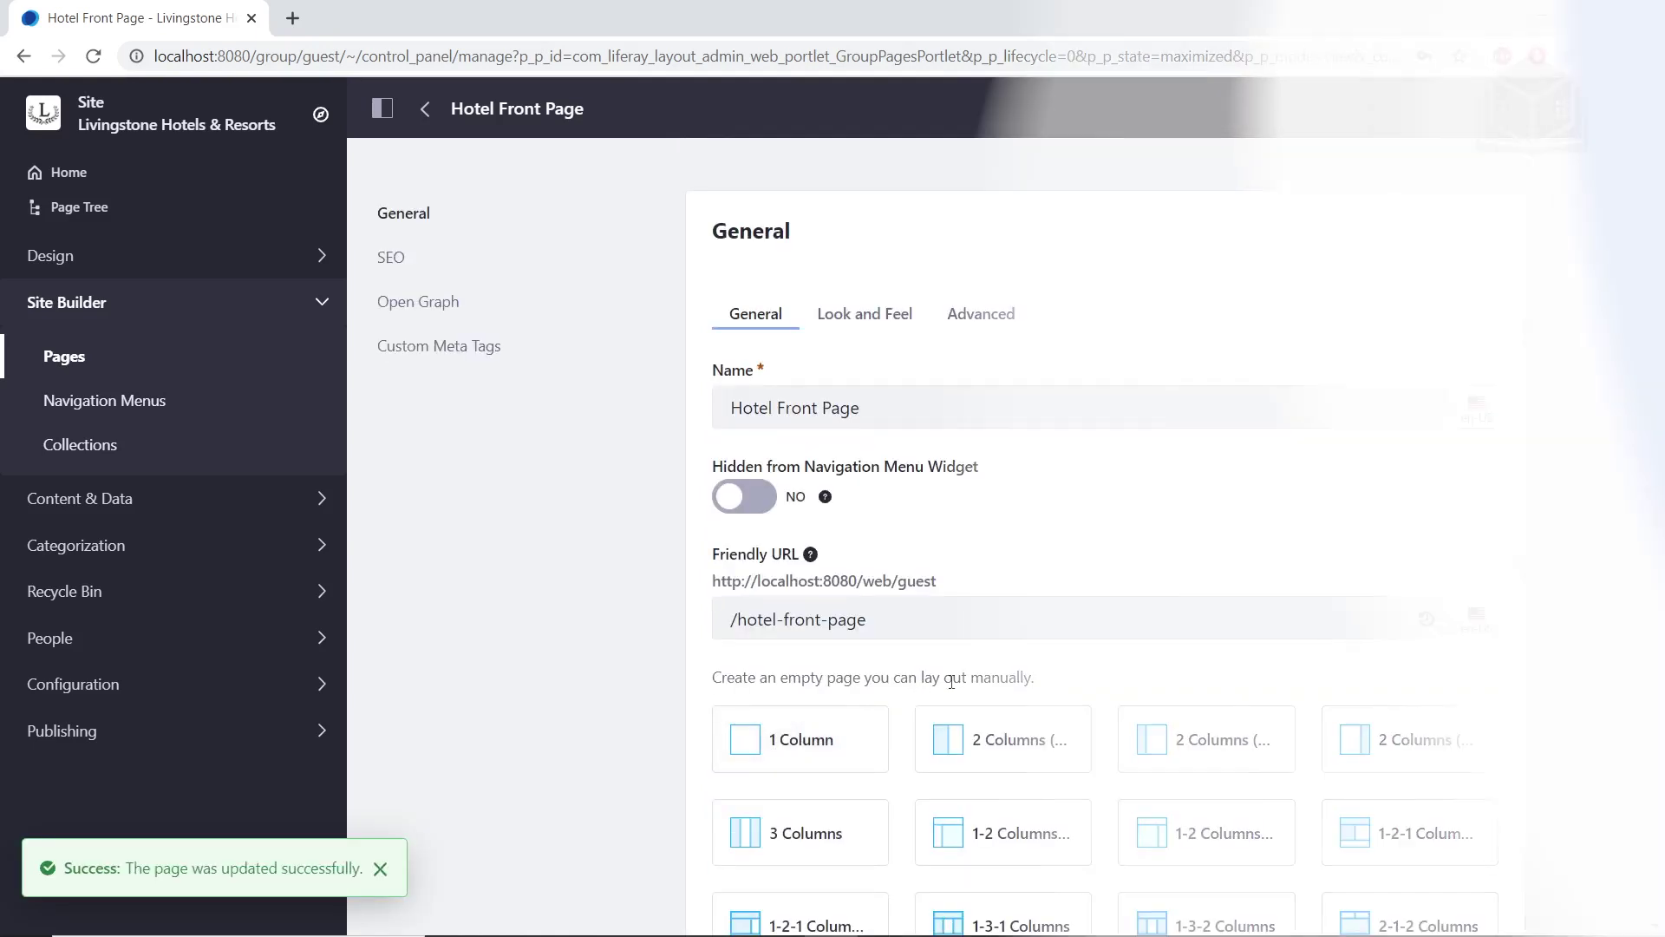